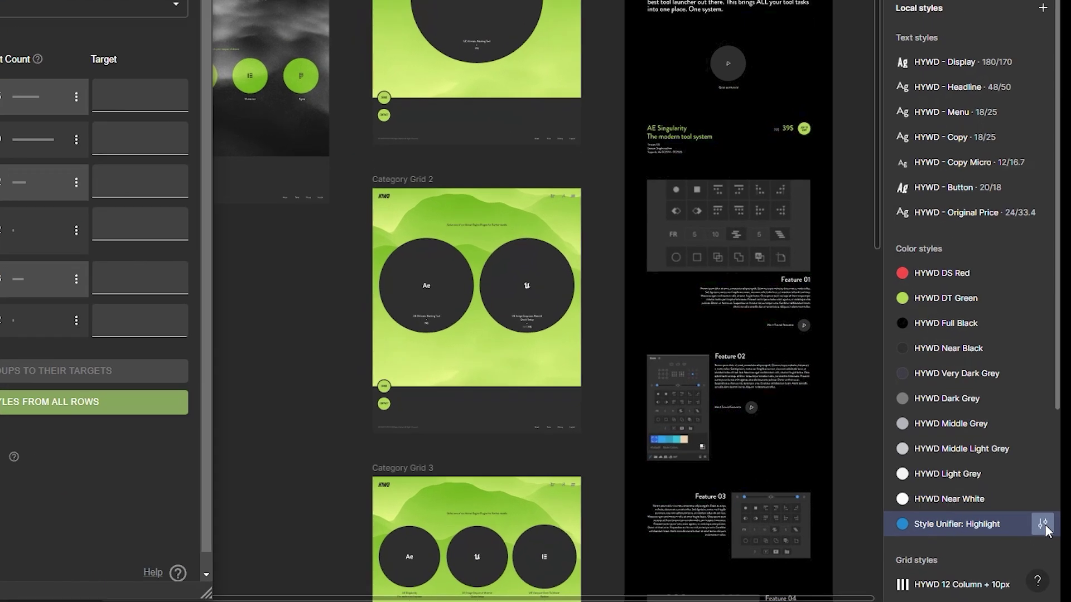
# Change the Style Unifier: Highlight color style to D10F0F.
pyautogui.click(1058, 543)
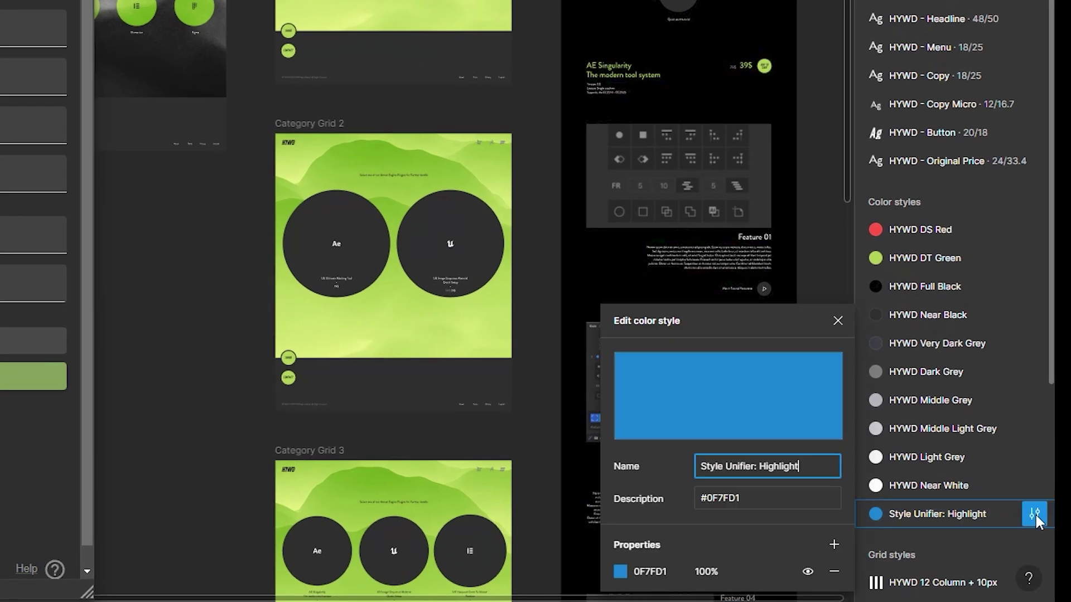
pyautogui.click(621, 570)
pyautogui.write('D10F0F')
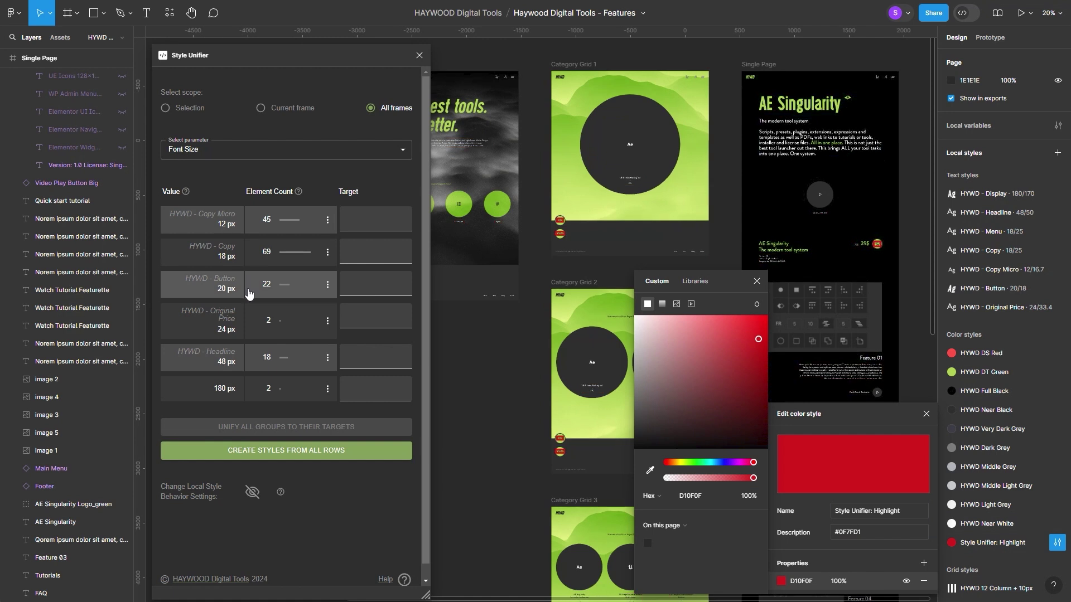
pyautogui.press('Escape')
# Split the 180 px font size group by its differing Font Style.
pyautogui.click(226, 392)
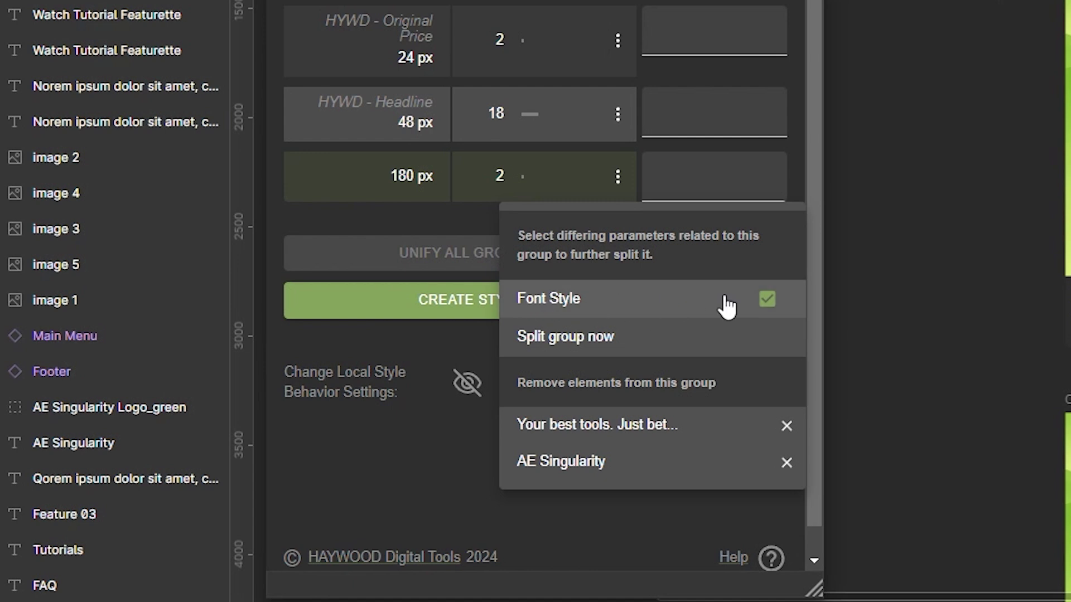
pyautogui.click(593, 337)
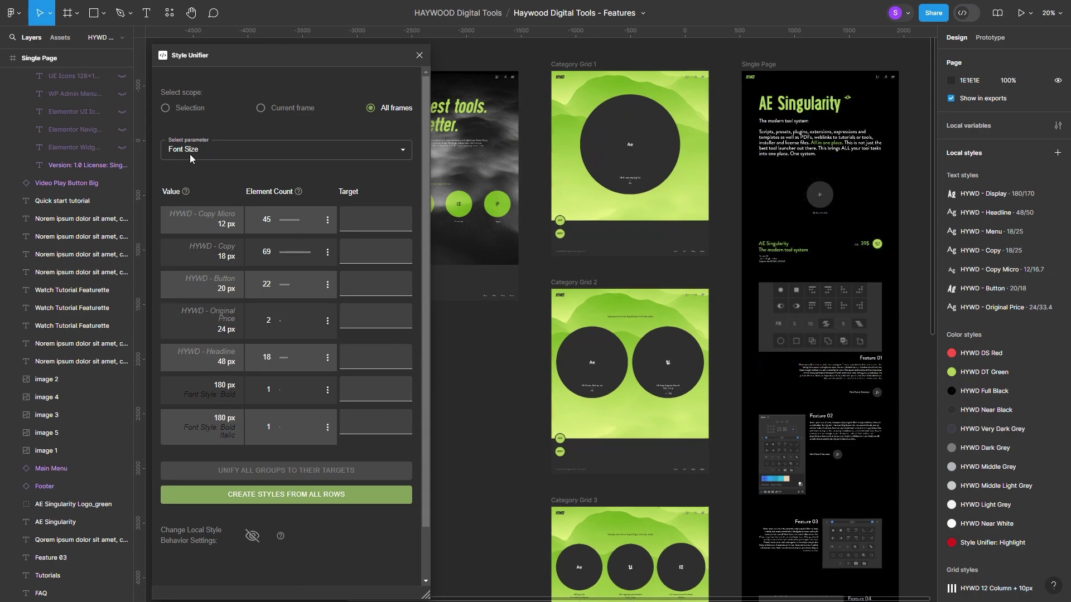
# Set the parameter to Fill Color and view the split options and elements of the HYWD DT Green group.
pyautogui.click(432, 0)
pyautogui.click(215, 309)
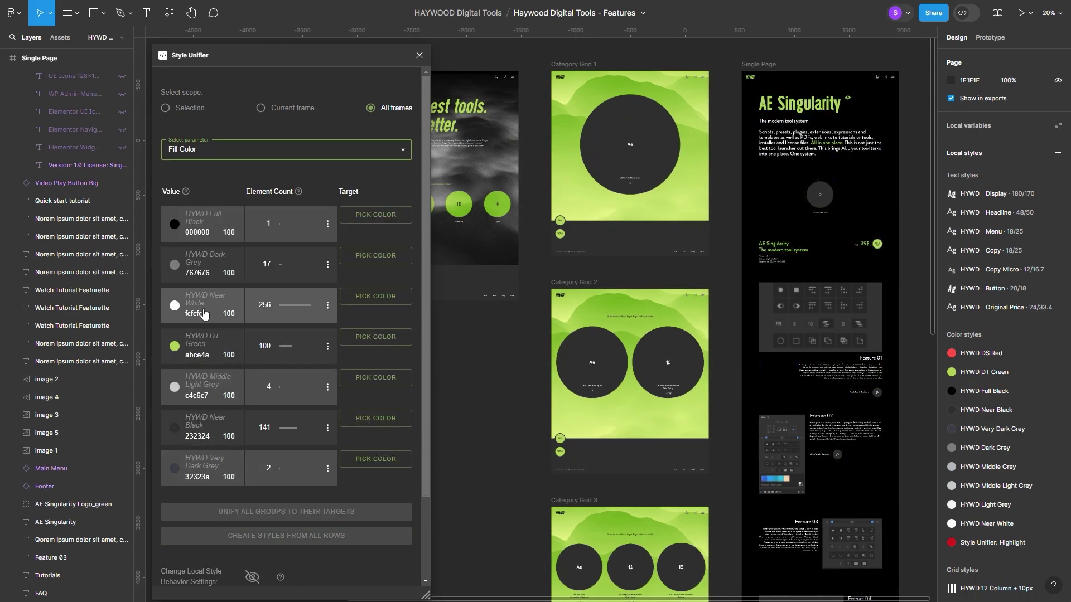
pyautogui.click(268, 345)
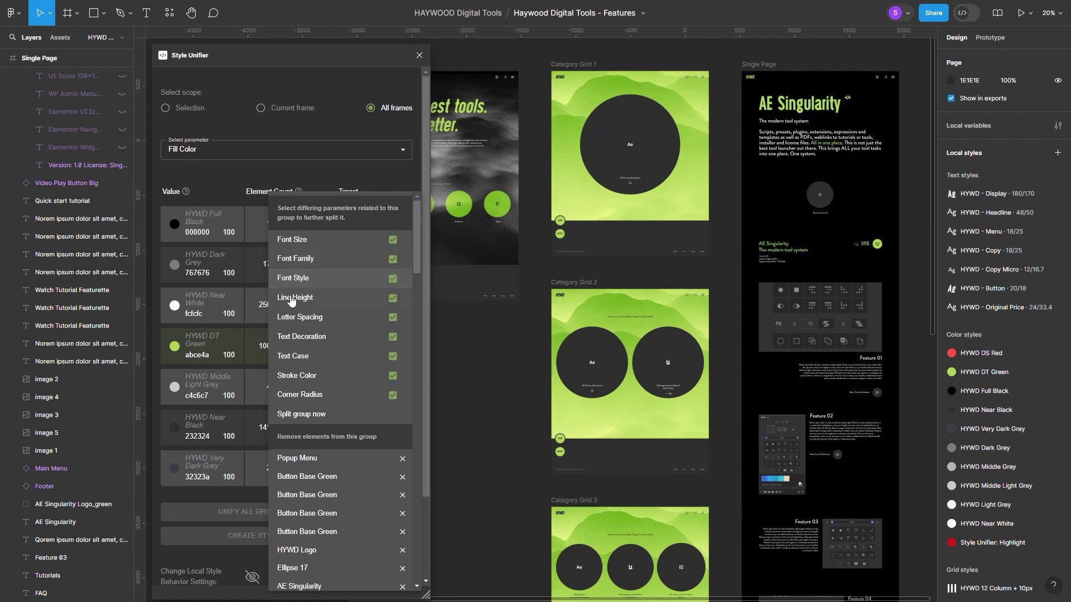
# Set the parameter back to Font Size and remove three elements, starting with Feature 02, from the 48 px HYWD - Headline group.
pyautogui.click(195, 160)
pyautogui.click(194, 156)
pyautogui.click(192, 171)
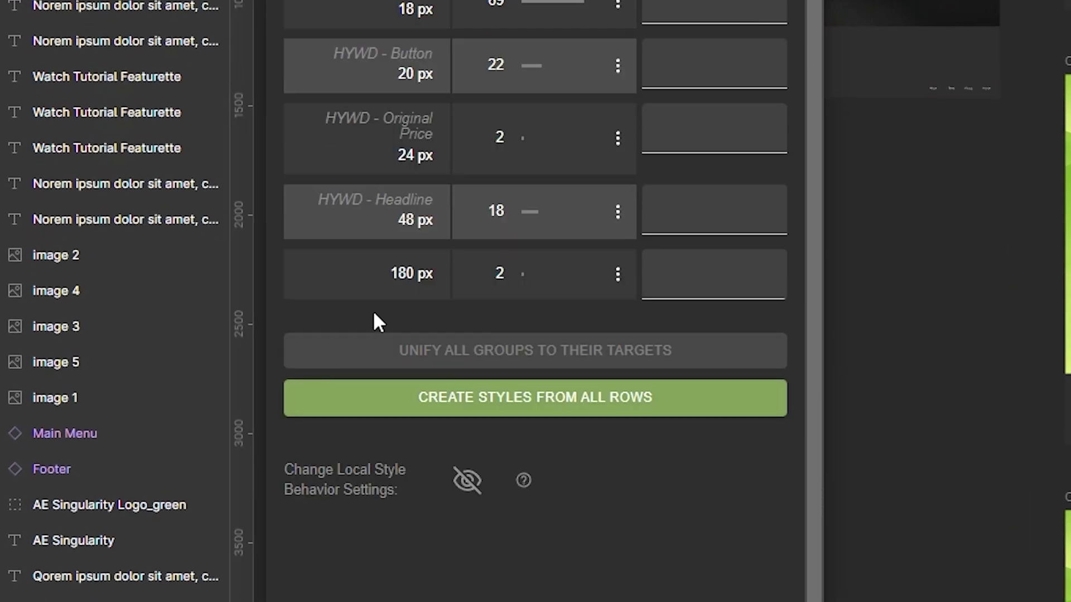
pyautogui.click(387, 202)
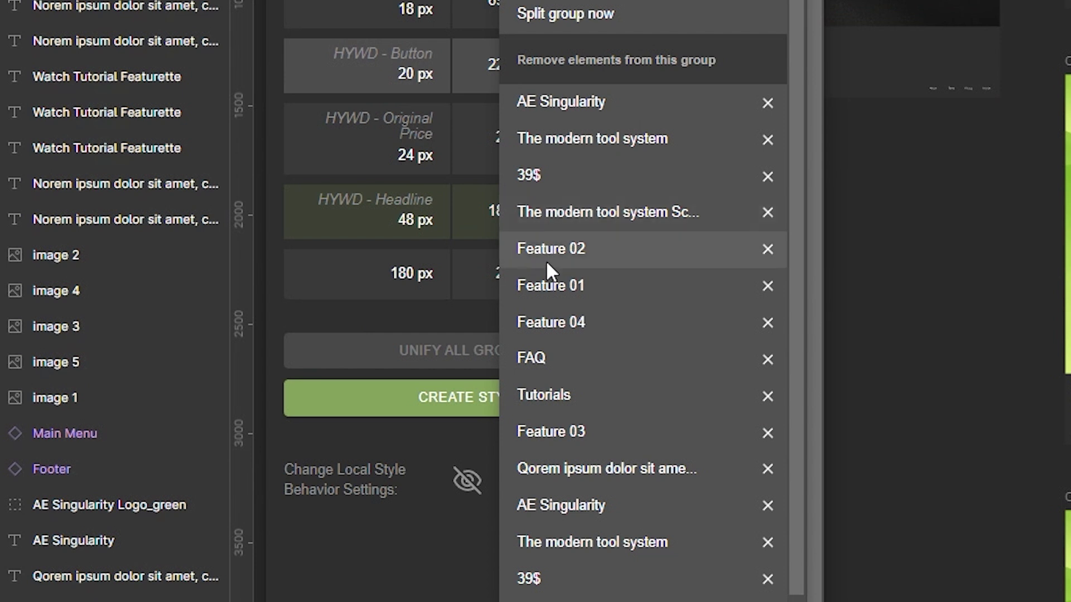
pyautogui.click(767, 248)
pyautogui.click(767, 249)
pyautogui.click(768, 249)
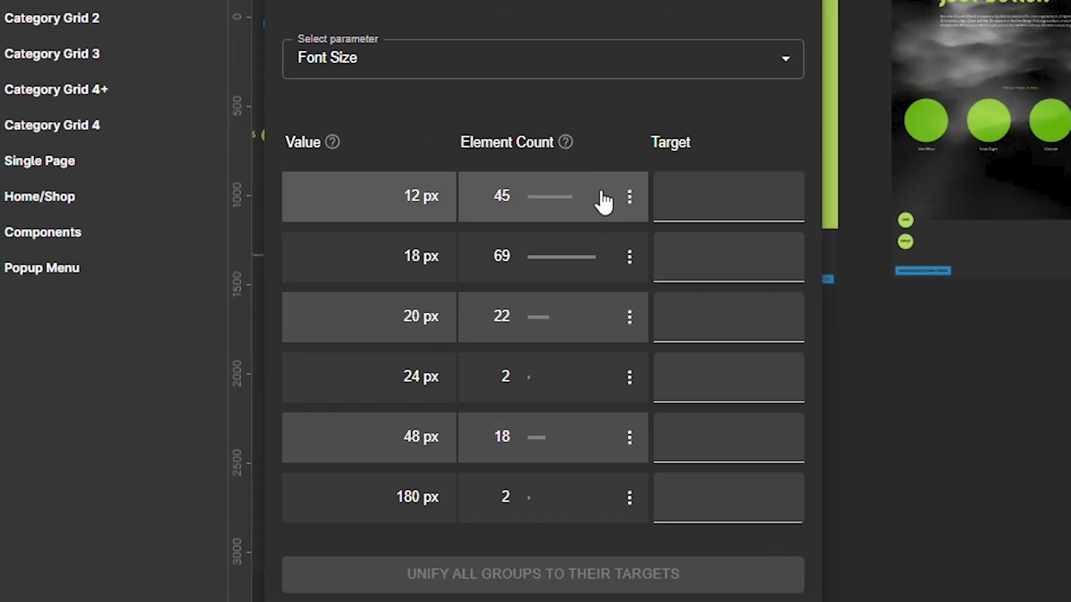
# Inspect the elements of the font size groups in the No Styles file and view the target values offered for the 12 px group.
pyautogui.click(604, 268)
pyautogui.click(607, 310)
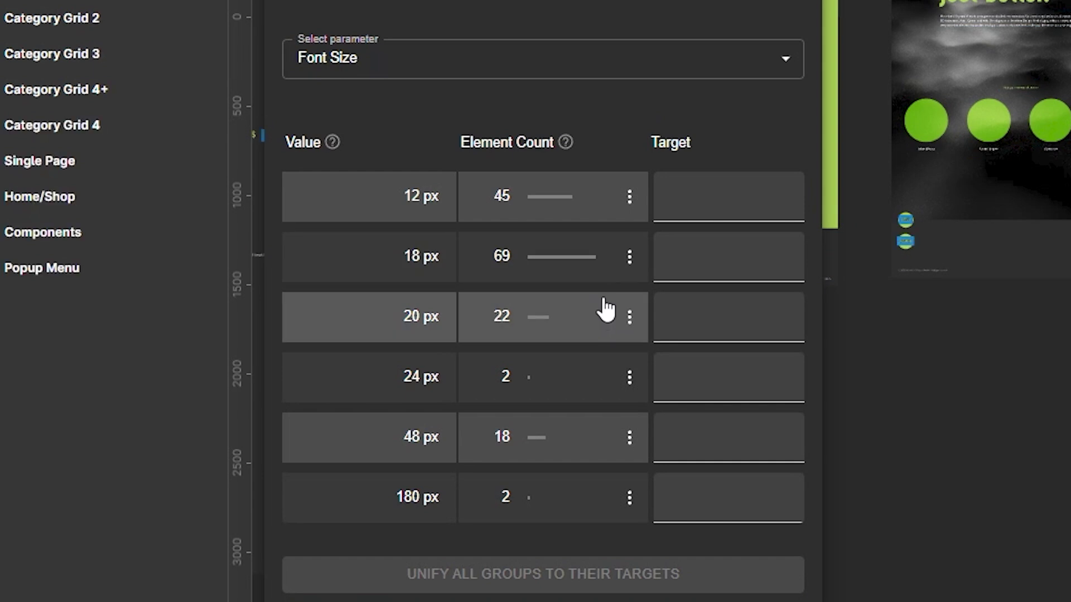
pyautogui.click(596, 380)
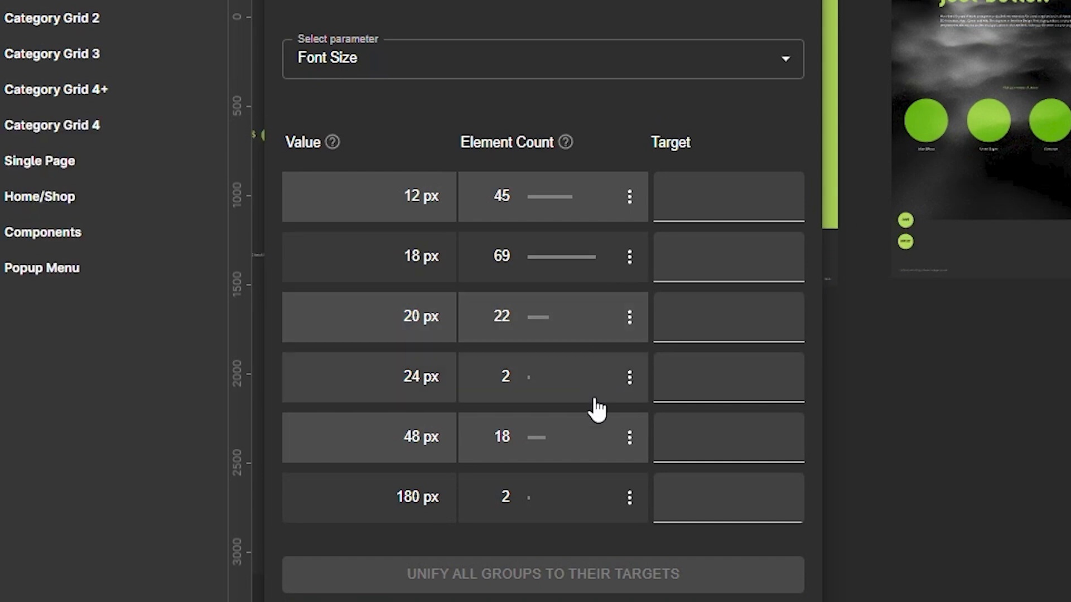
pyautogui.click(597, 433)
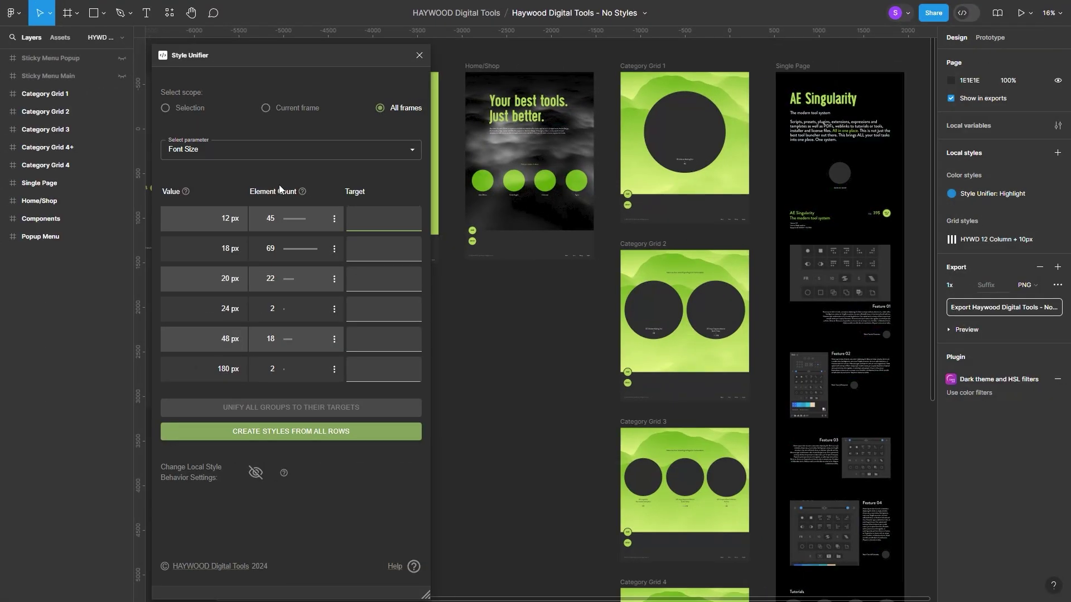
pyautogui.click(292, 228)
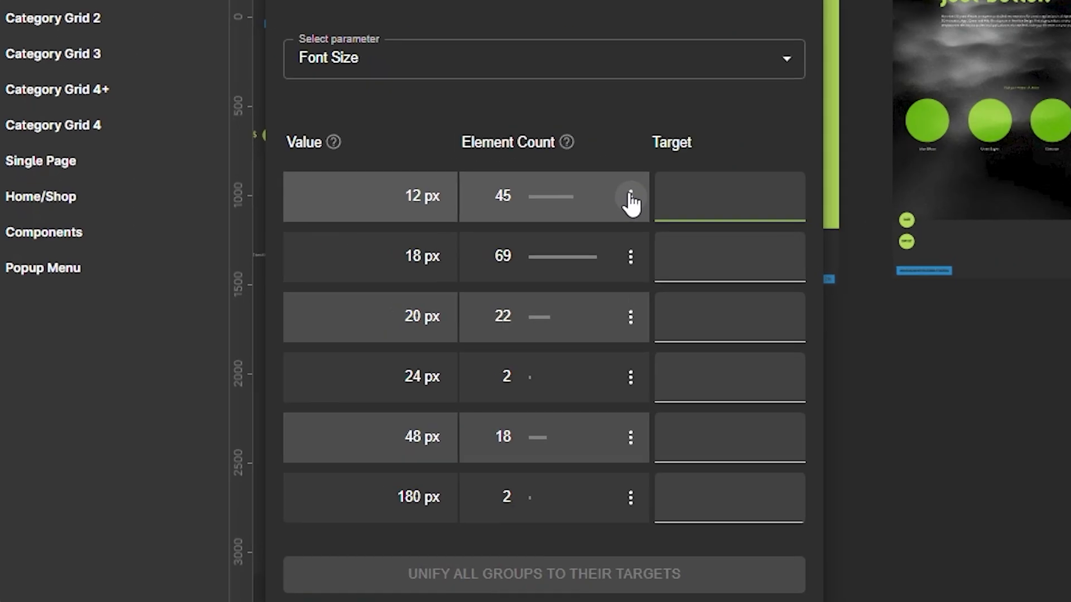
pyautogui.click(722, 196)
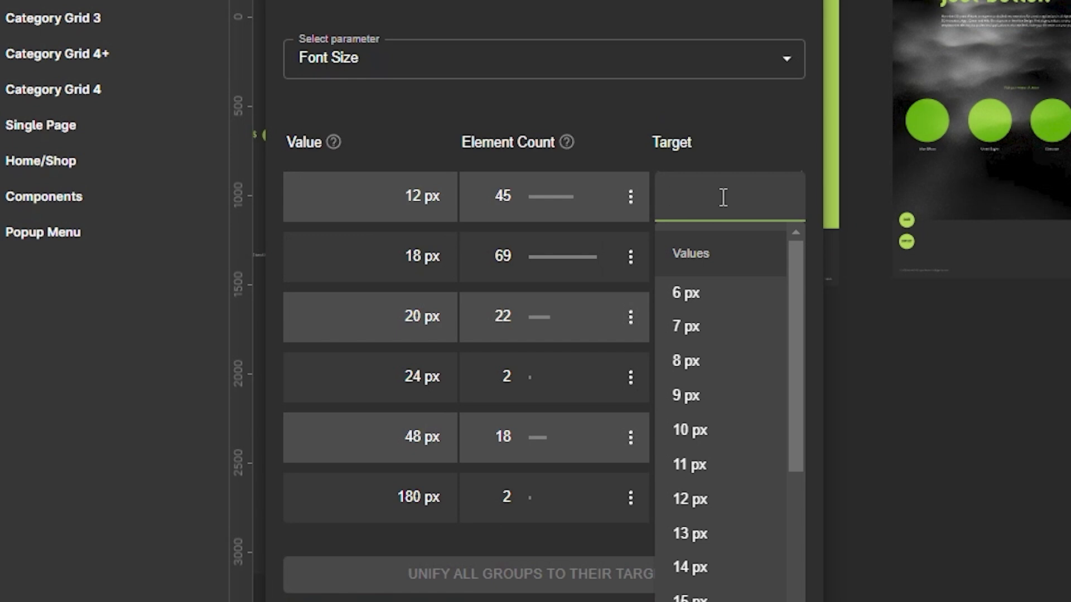
pyautogui.click(723, 197)
# Join the 12 px group with the 18 px group and move the combined group directly above the 24 px group.
pyautogui.click(630, 196)
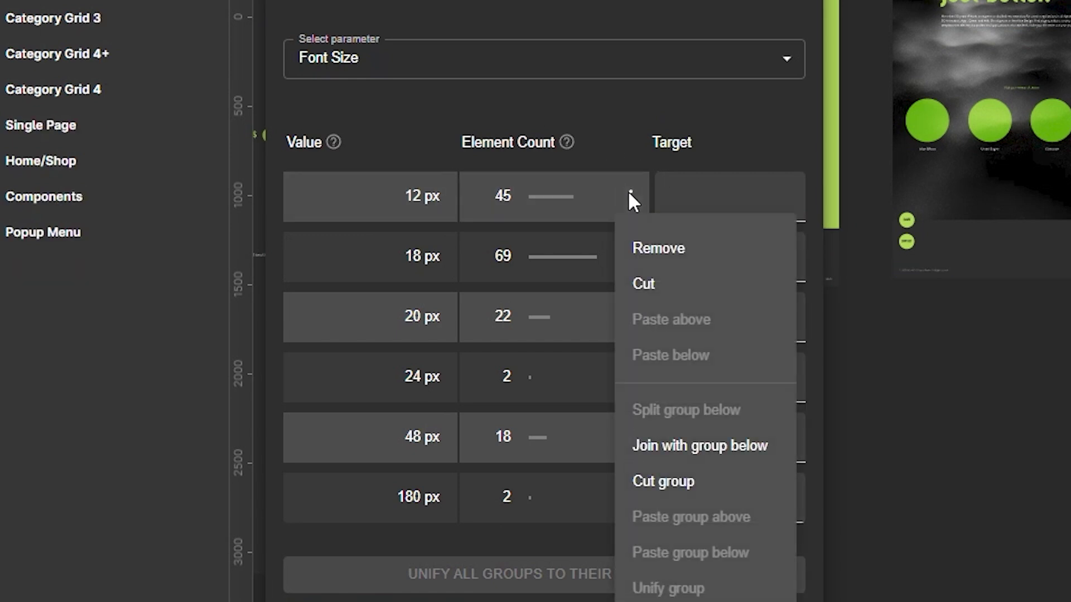
pyautogui.click(729, 447)
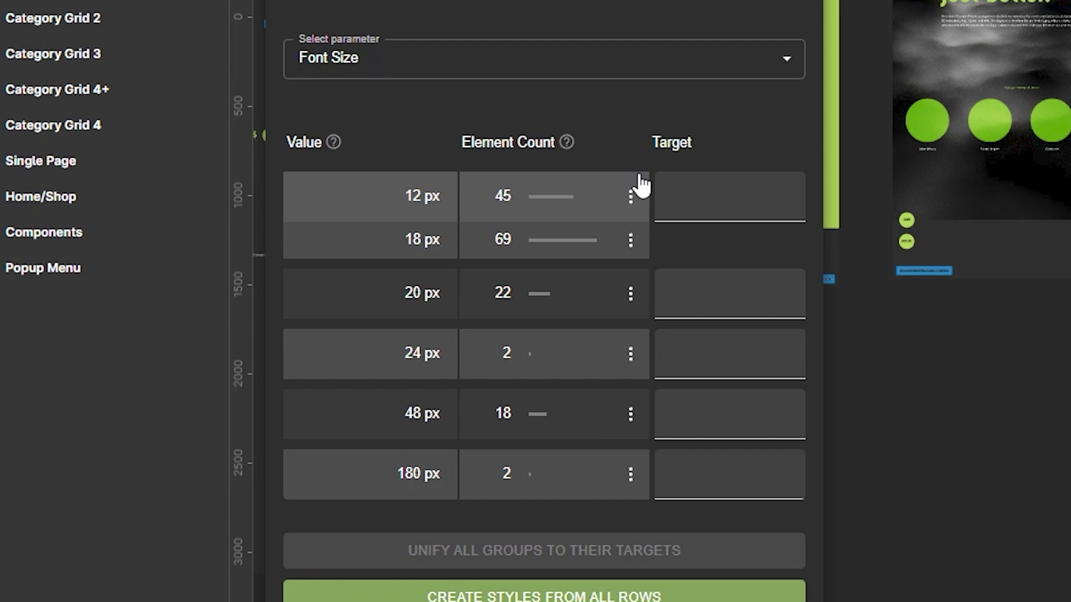
pyautogui.click(631, 196)
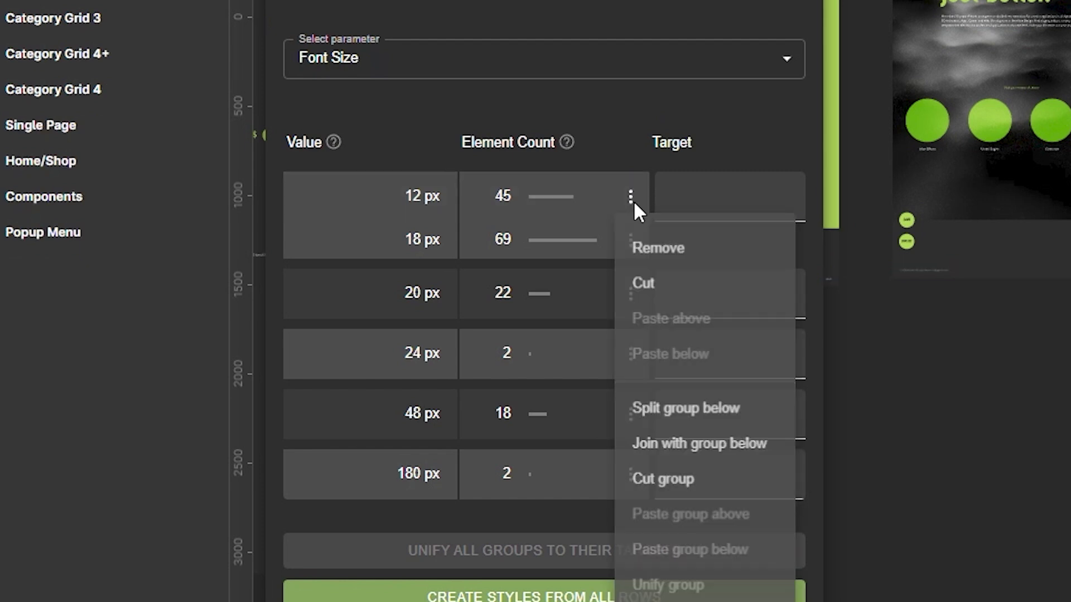
pyautogui.click(709, 482)
pyautogui.click(631, 256)
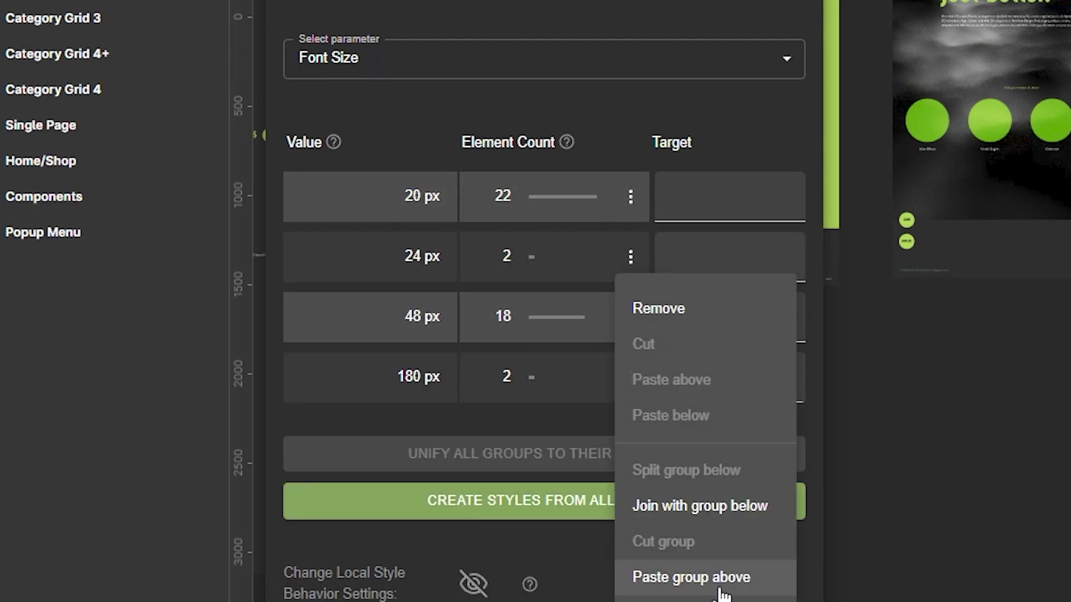
pyautogui.click(720, 585)
# Move the 20 px row into the combined group, below the 18 px row.
pyautogui.click(631, 196)
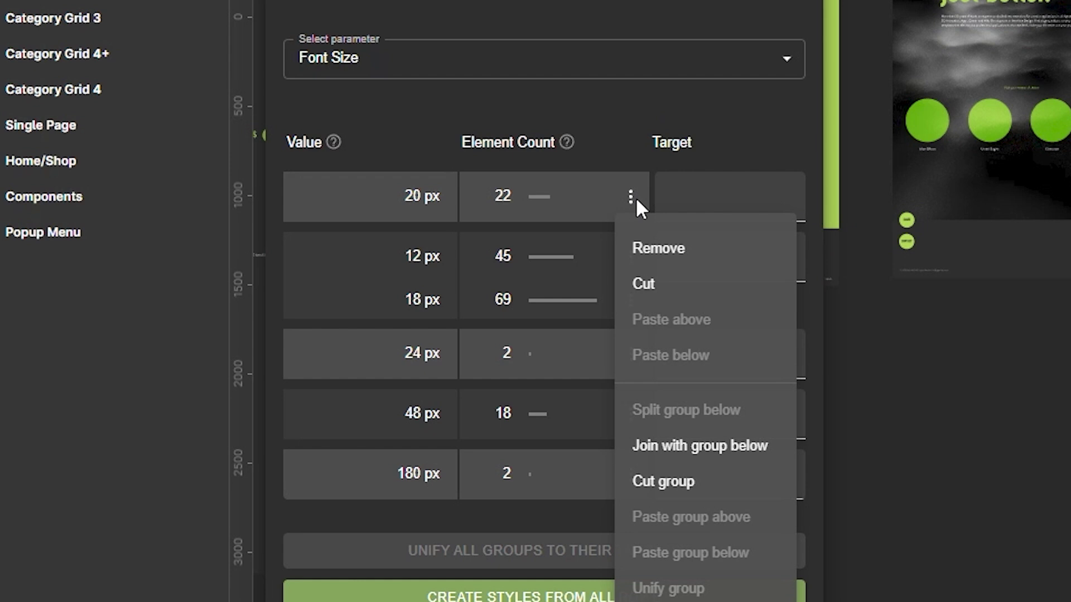
pyautogui.click(666, 287)
pyautogui.click(631, 240)
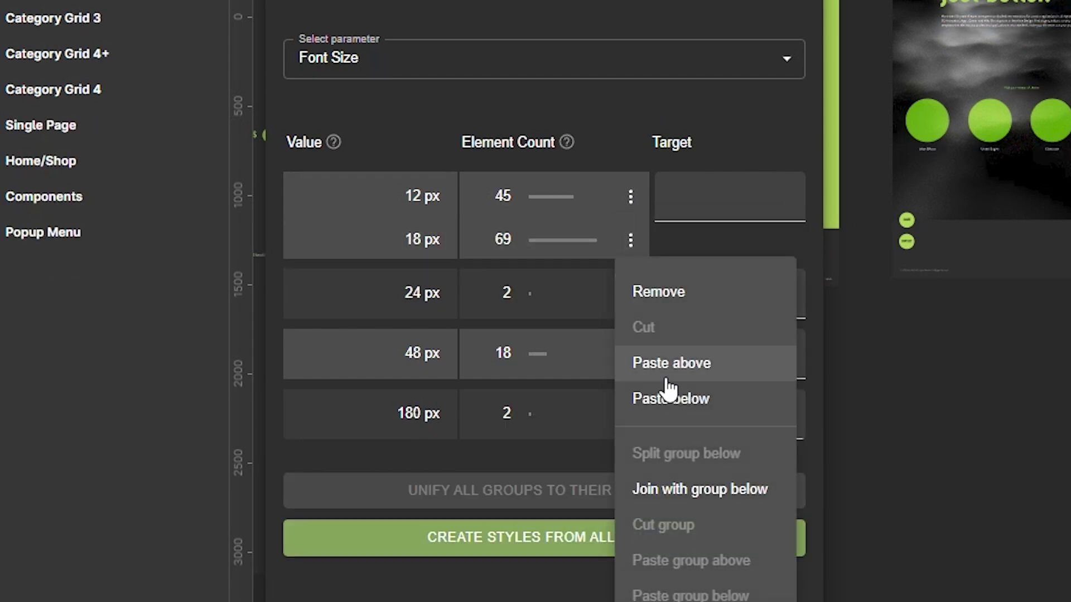
pyautogui.click(696, 405)
# Remove the 24 px row from the list and split the combined group below the 18 px row.
pyautogui.click(631, 331)
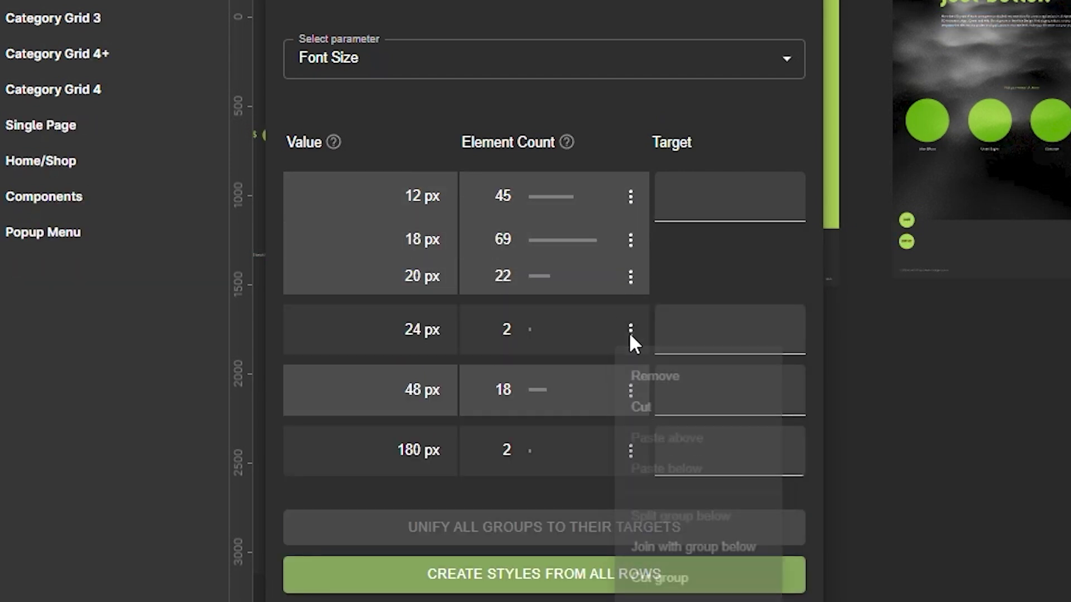
pyautogui.click(663, 390)
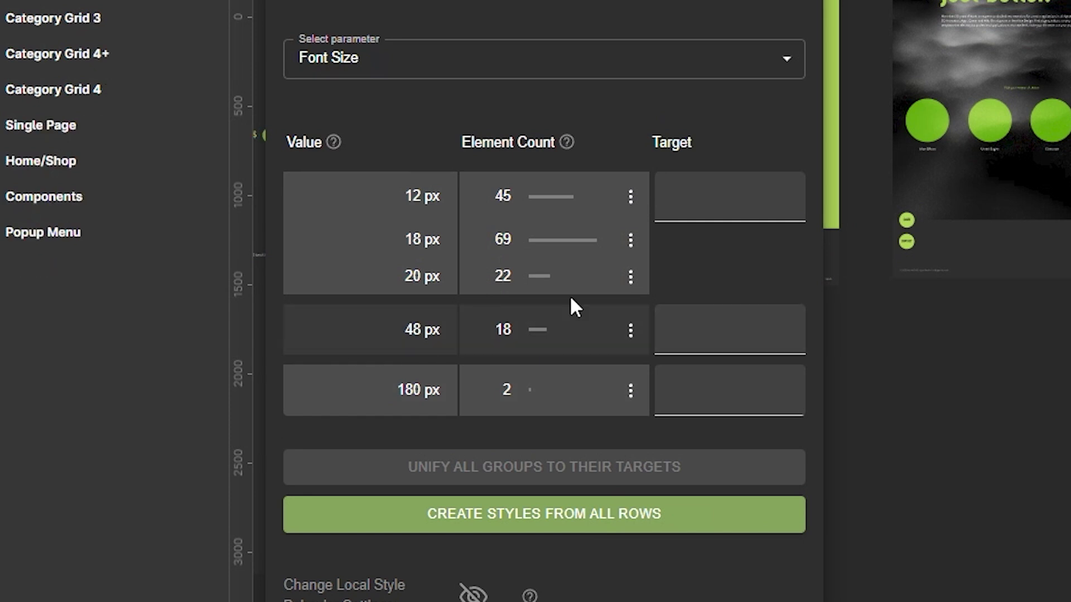
pyautogui.click(631, 241)
pyautogui.click(718, 454)
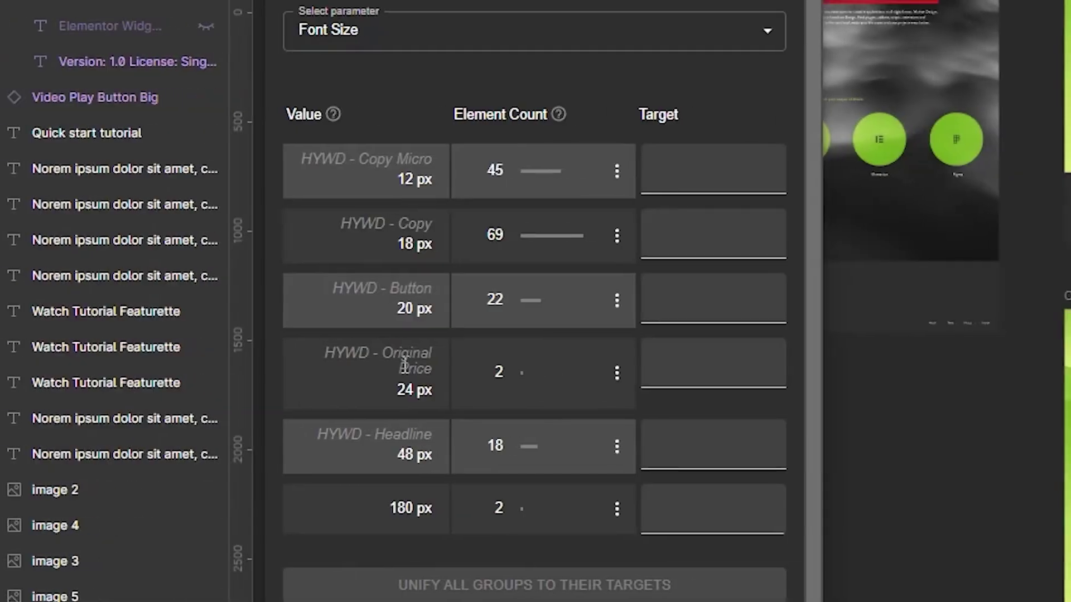
pyautogui.click(706, 176)
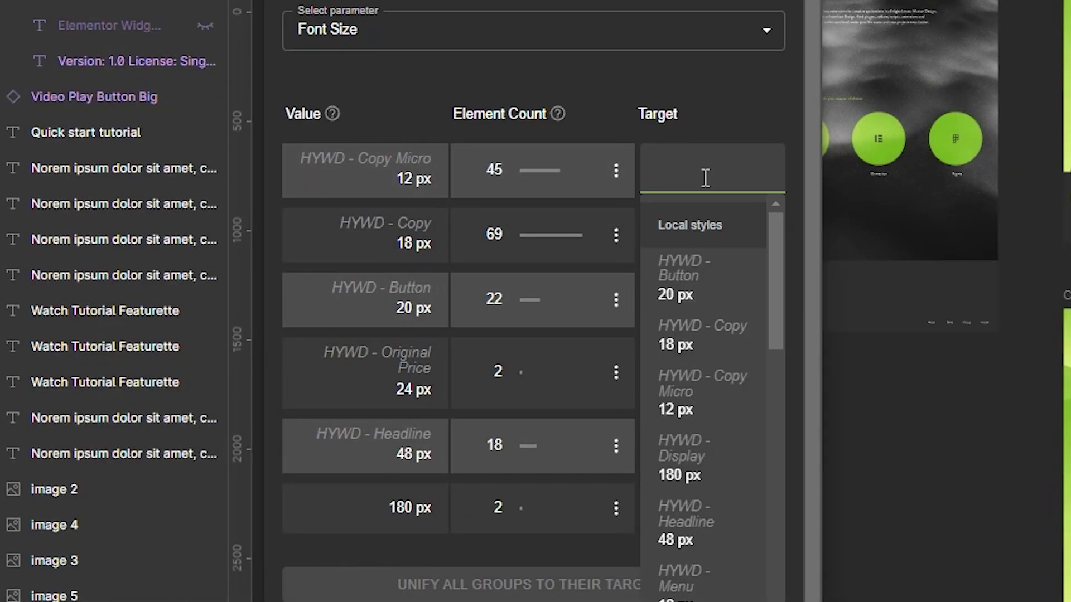
pyautogui.write('13')
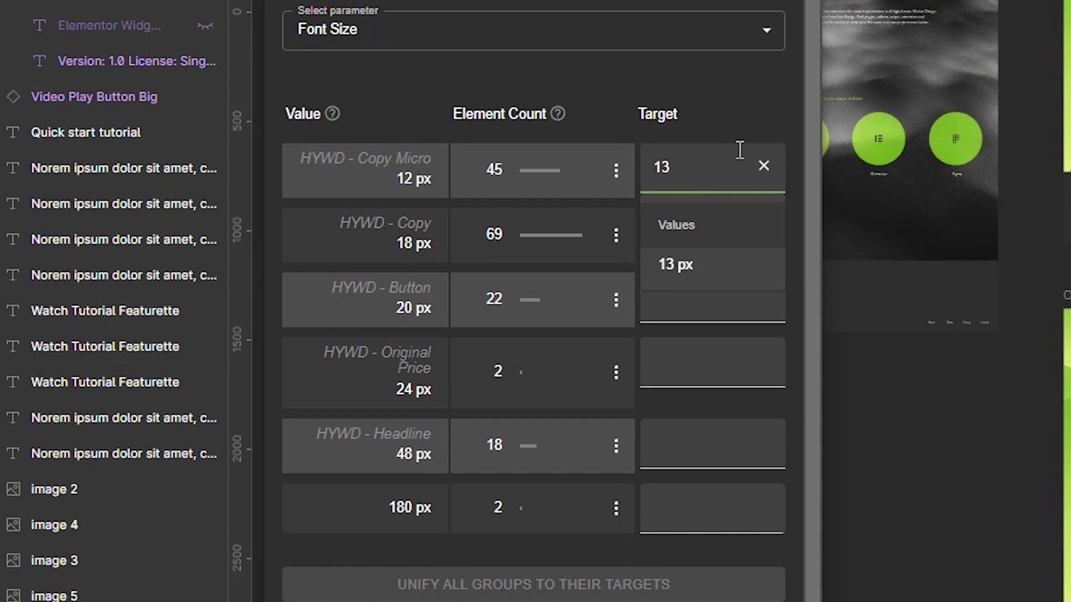
pyautogui.click(763, 166)
# Set the target of the 12 px HYWD - Copy Micro group to 11 px.
pyautogui.scroll(-5, 728, 482)
pyautogui.scroll(-3, 728, 482)
pyautogui.click(697, 365)
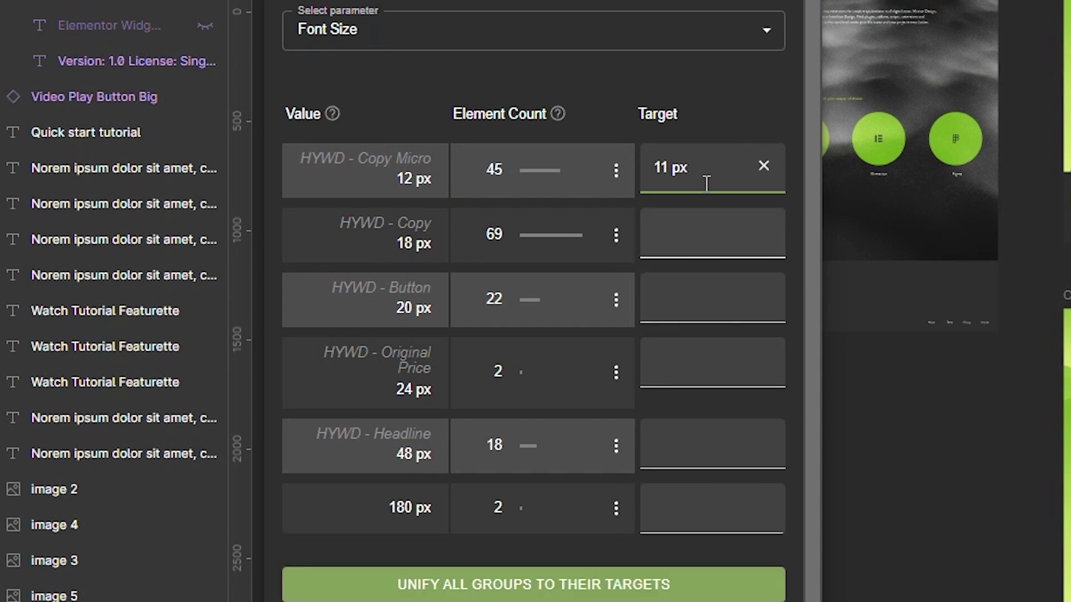
# Assign the HYWD - Button local style as the target of the 18 px HYWD - Copy group.
pyautogui.click(692, 246)
pyautogui.scroll(-4, 719, 462)
pyautogui.scroll(5, 717, 453)
pyautogui.click(715, 340)
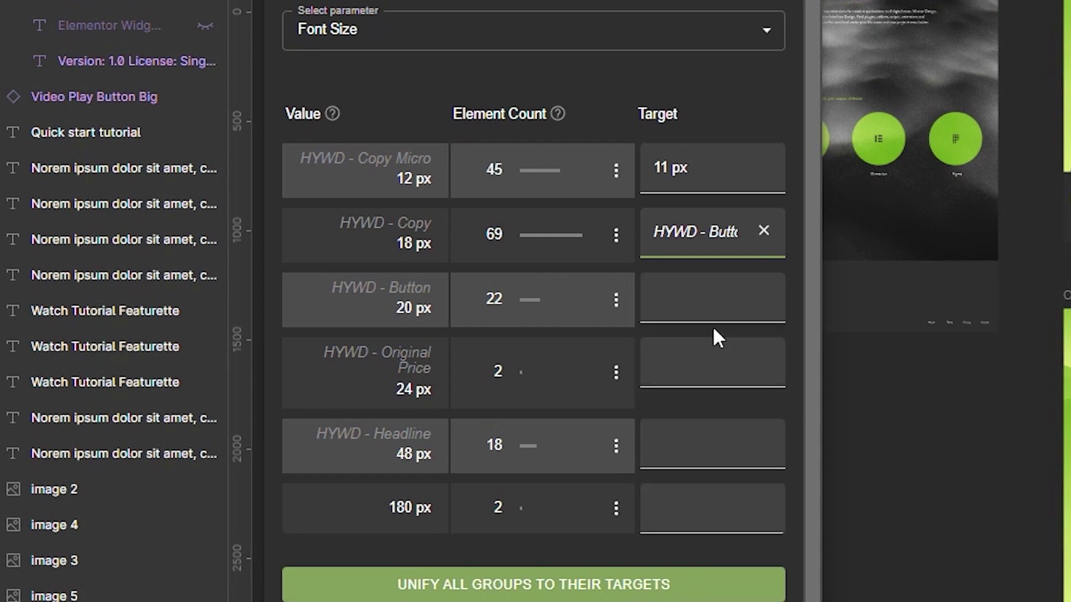
# Unify only the HYWD - Copy Micro group to its 11 px target.
pyautogui.click(615, 169)
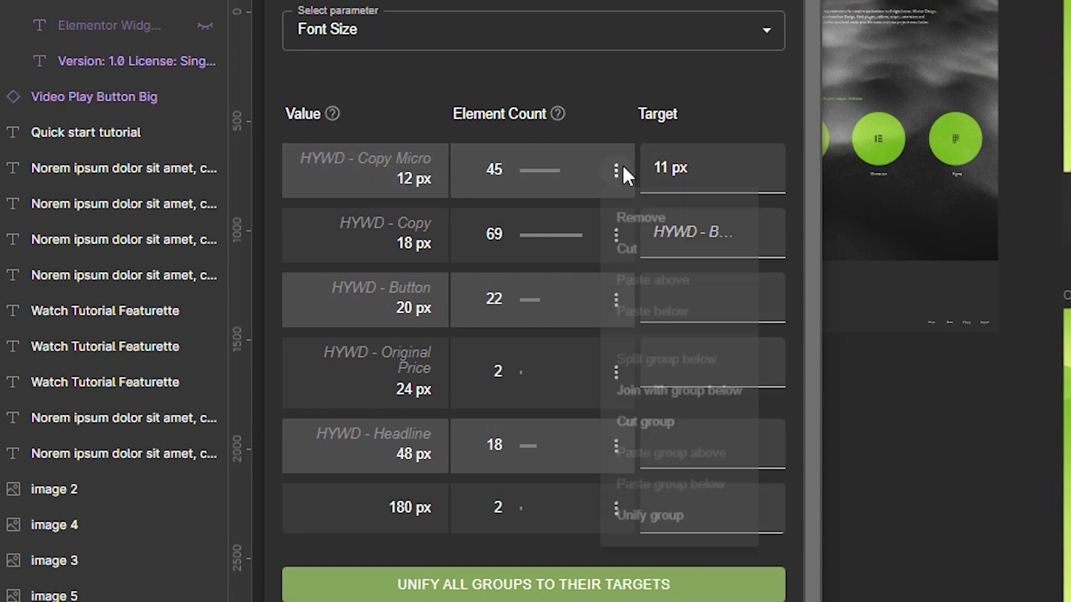
pyautogui.click(685, 564)
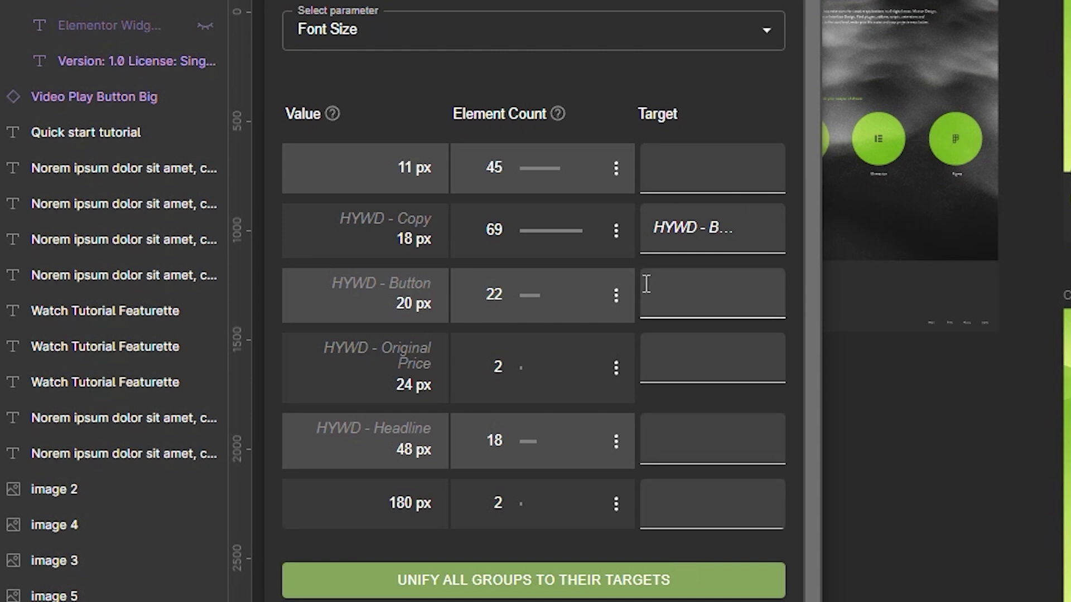
# Assign the HYWD - Copy Micro style as the target of the 11 px group and unify all groups to their targets.
pyautogui.click(683, 167)
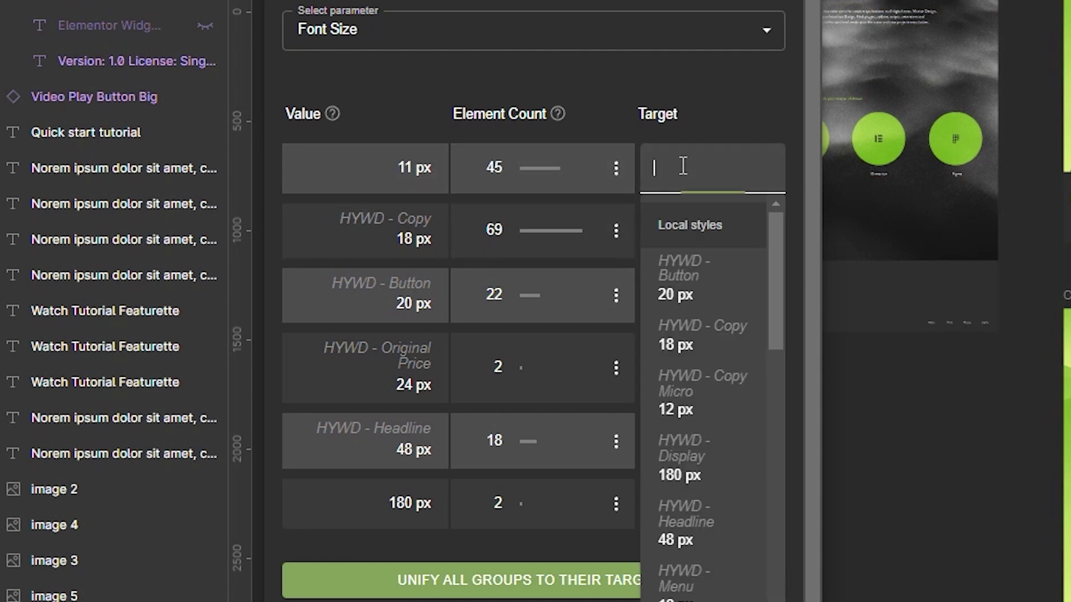
pyautogui.click(714, 404)
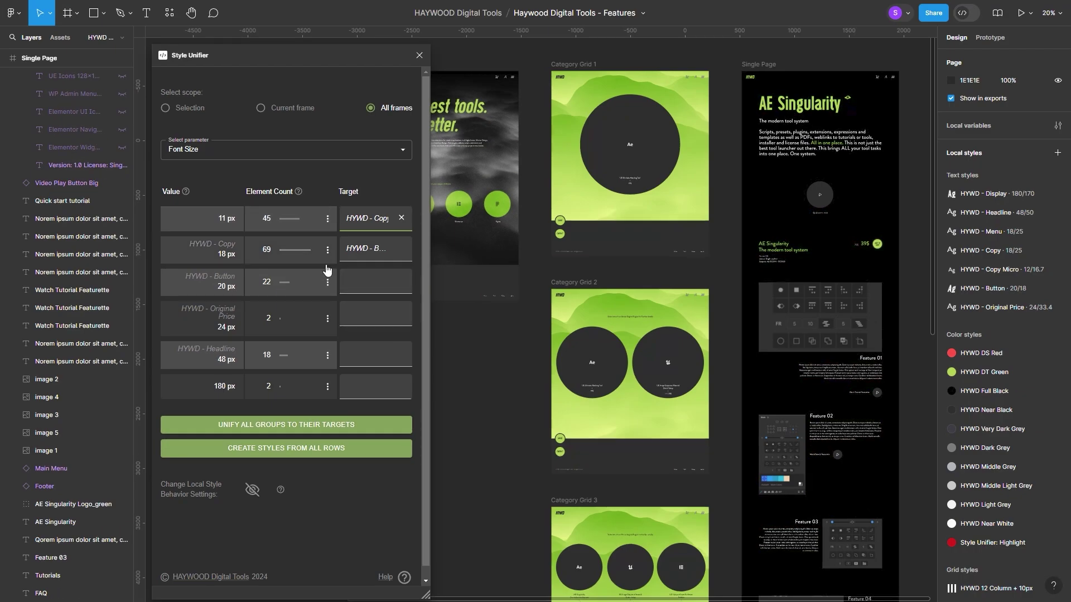
pyautogui.click(252, 427)
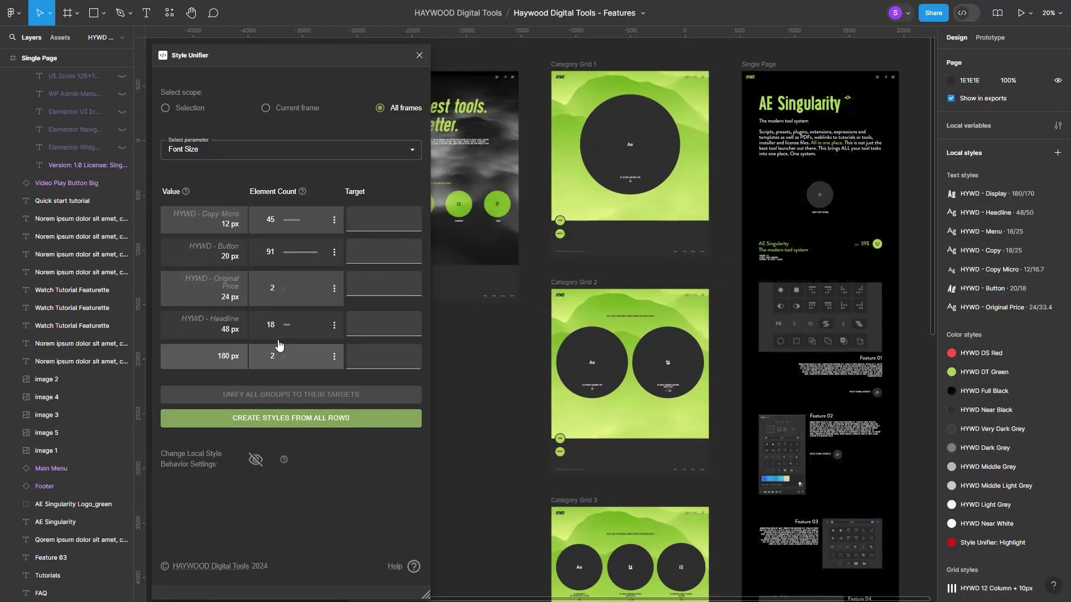
# Set the parameter to Fill Color and examine which elements belong to each fill color group.
pyautogui.click(216, 152)
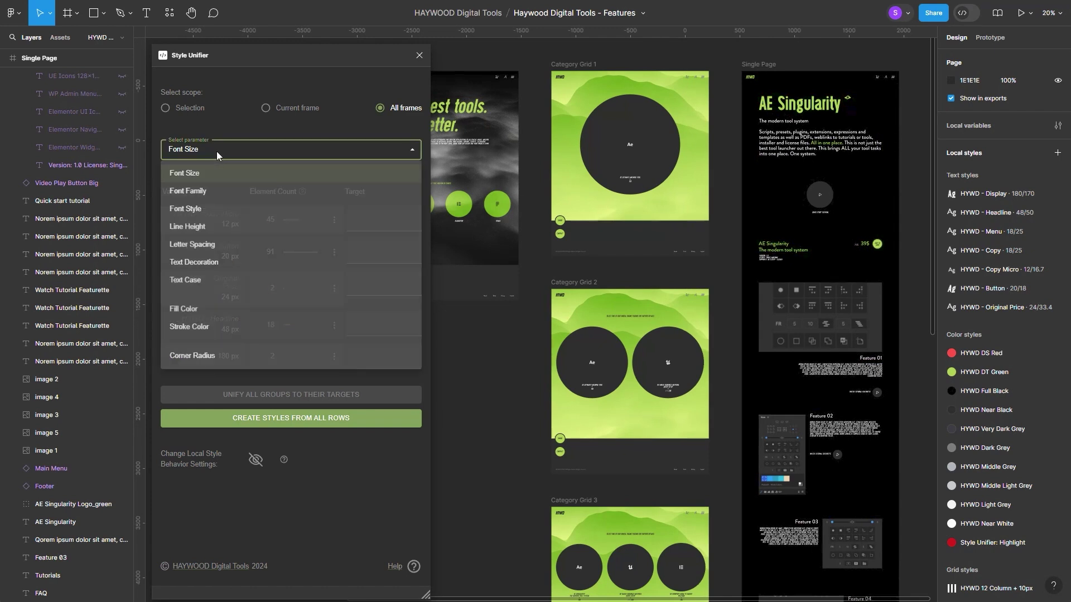
pyautogui.click(205, 309)
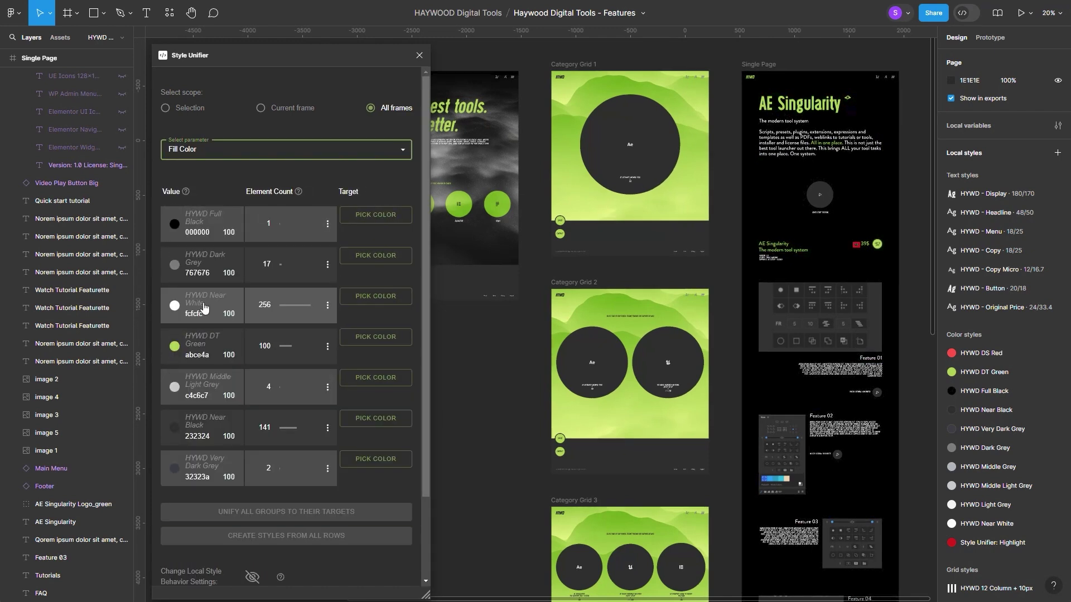
pyautogui.moveTo(208, 218)
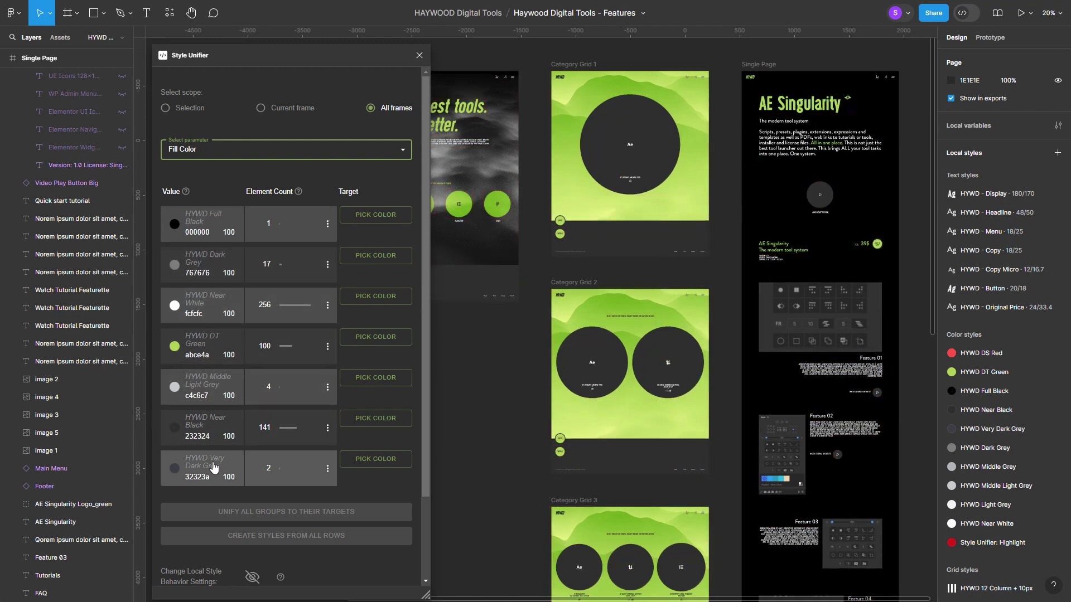
# Set the HYWD Full Black group's target to custom color #110E0E, then replace it with the HYWD Near Black local style.
pyautogui.click(367, 218)
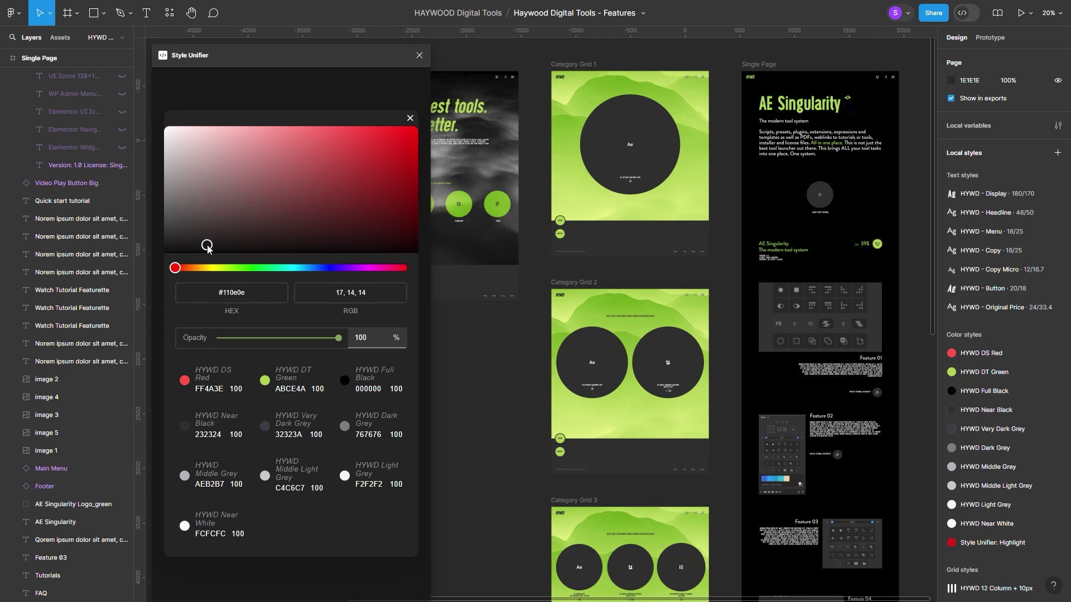
pyautogui.click(298, 97)
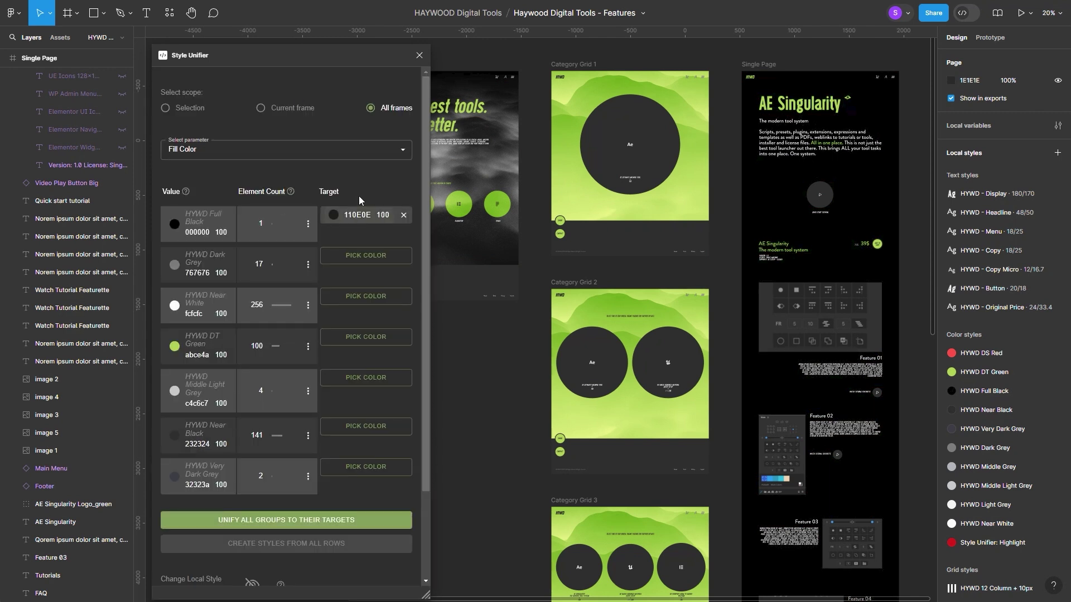
pyautogui.click(352, 218)
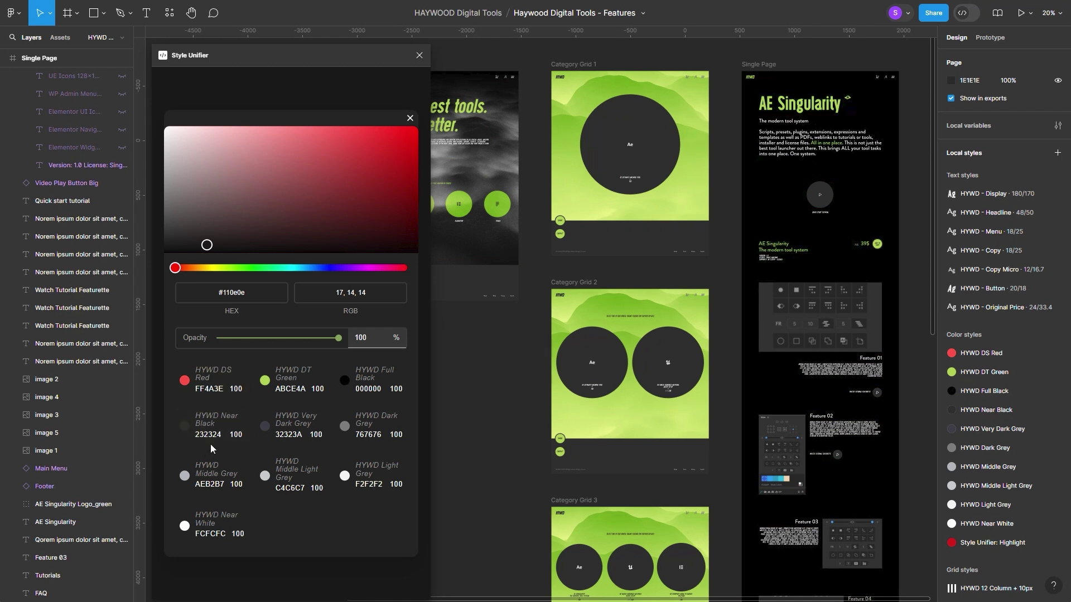
pyautogui.click(211, 427)
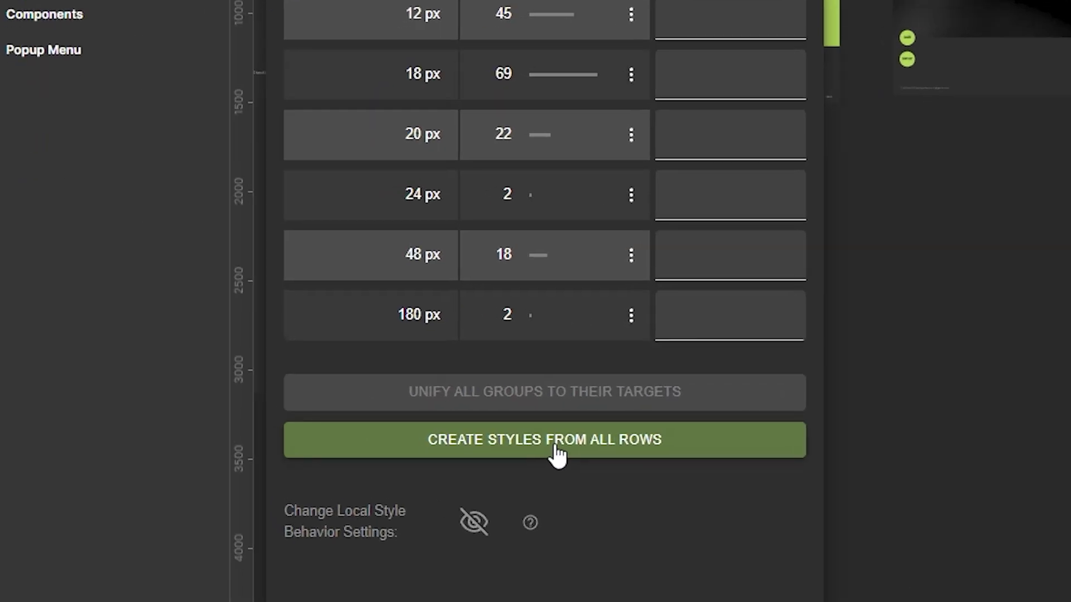
# Create local styles from all Font Size rows and from all Fill Color rows in the No Styles file.
pyautogui.click(557, 455)
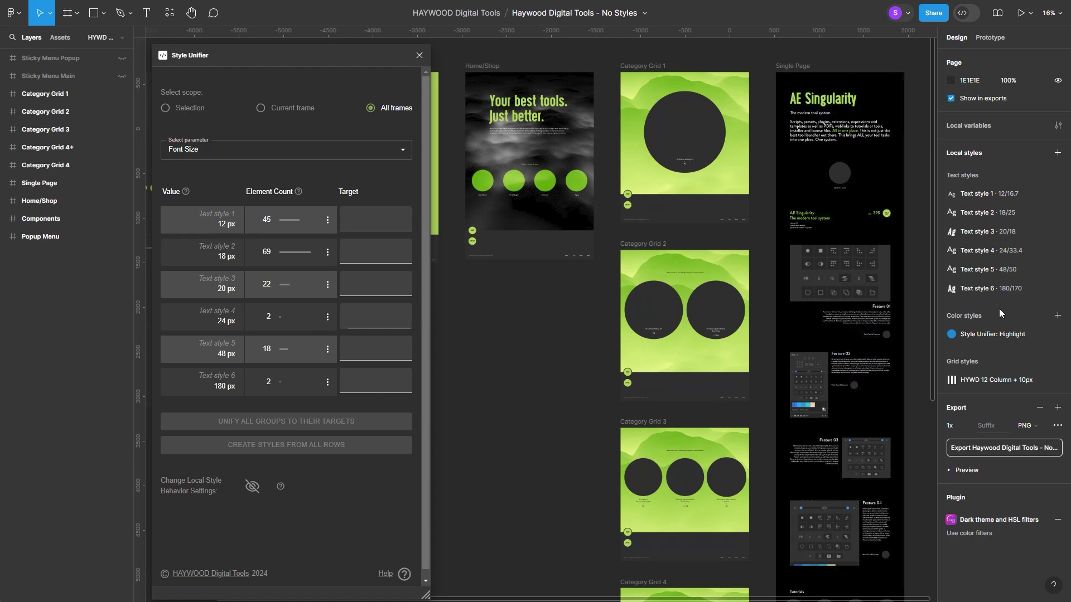
pyautogui.click(218, 150)
pyautogui.click(211, 310)
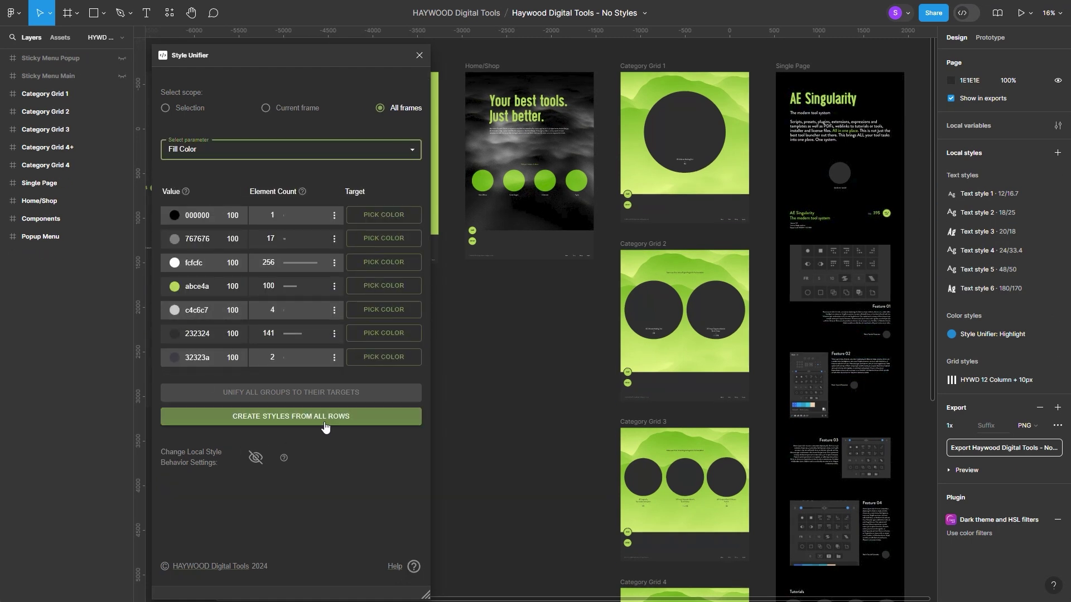
pyautogui.click(262, 417)
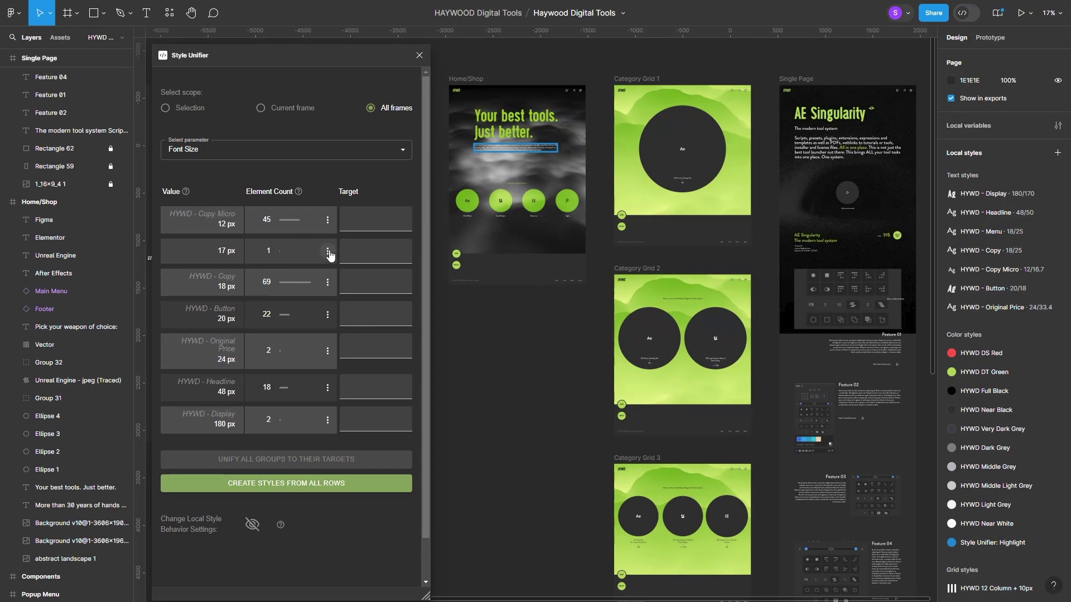
# Create a style from the 17 px font size group only.
pyautogui.click(328, 251)
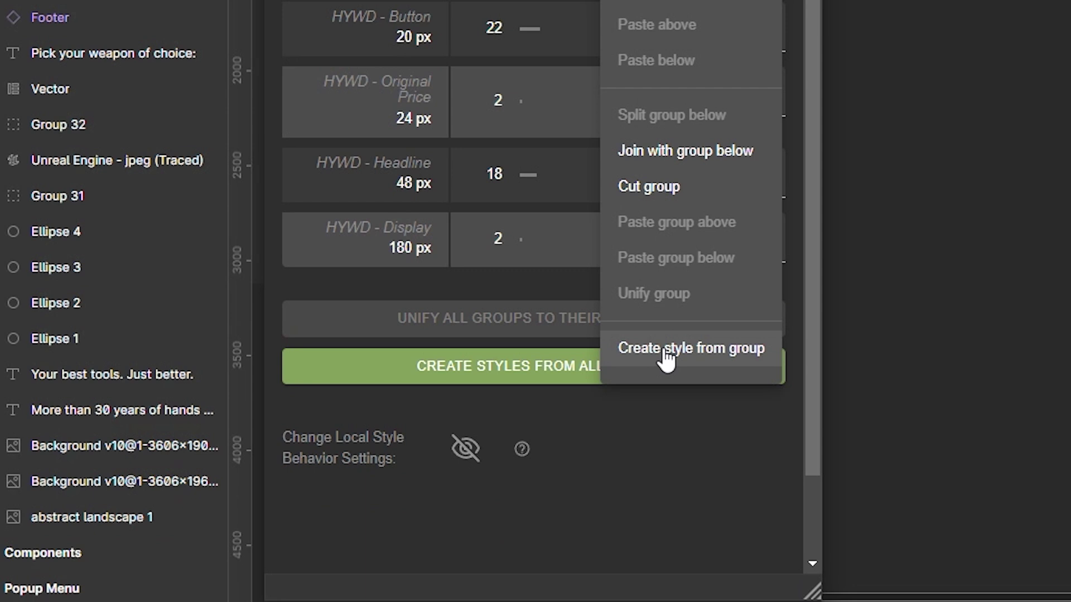
pyautogui.click(667, 351)
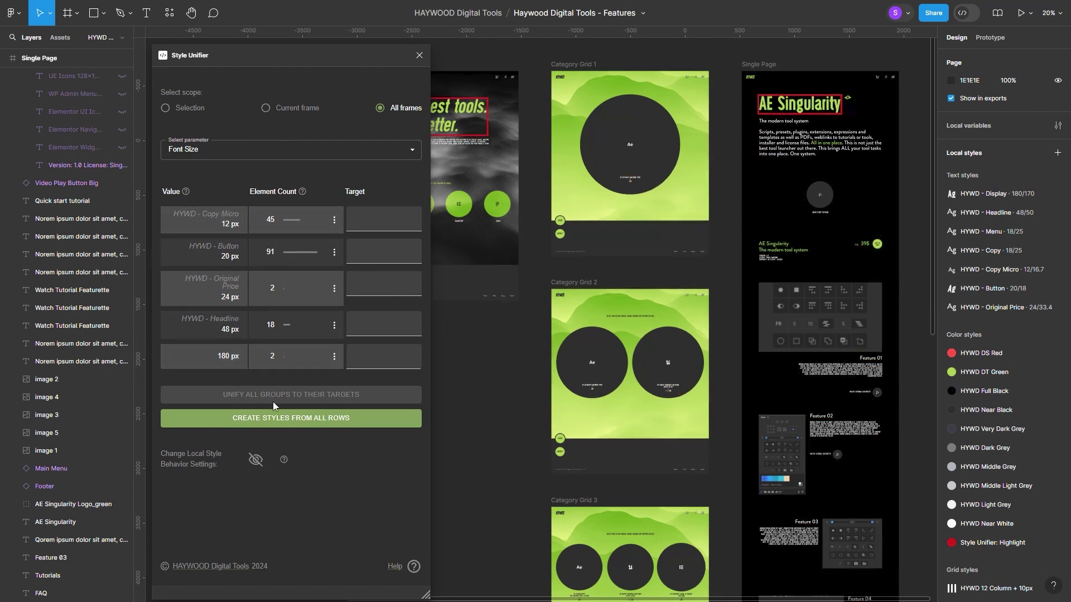
# Change the local style behavior to hide font size groups that already have a local style.
pyautogui.click(255, 460)
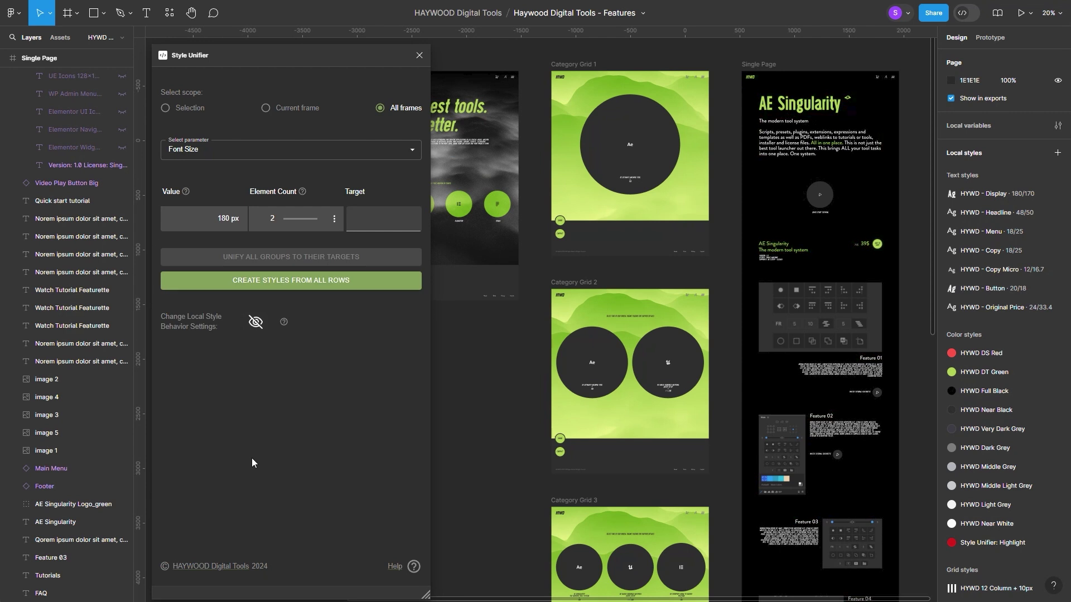
pyautogui.moveTo(318, 221)
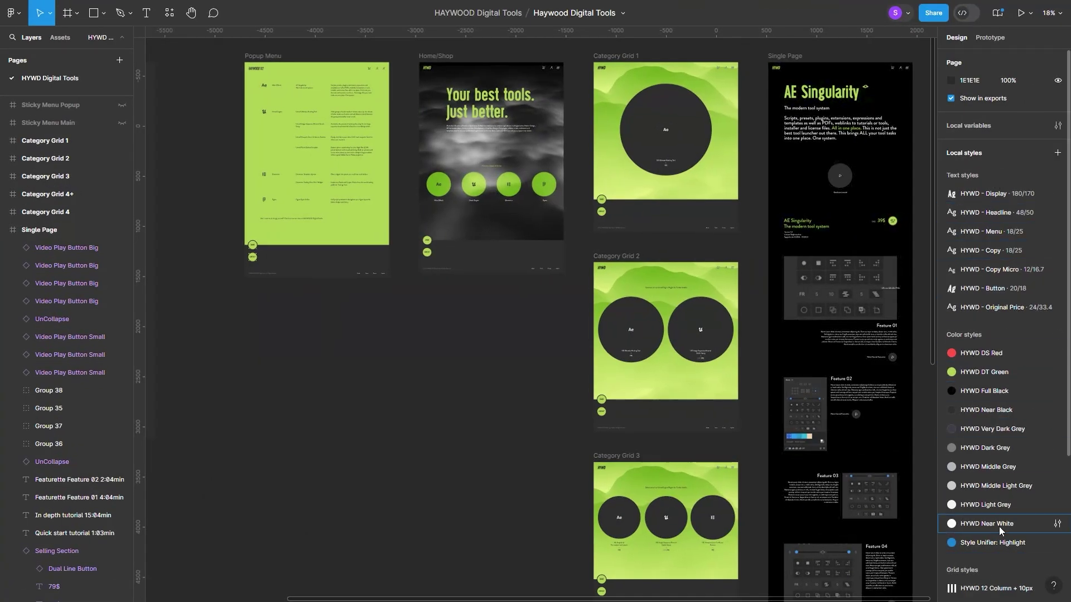
# Examine which Haywood Digital Tools library text and color styles are available for the Home/Shop heading in the No Styles file.
pyautogui.click(623, 14)
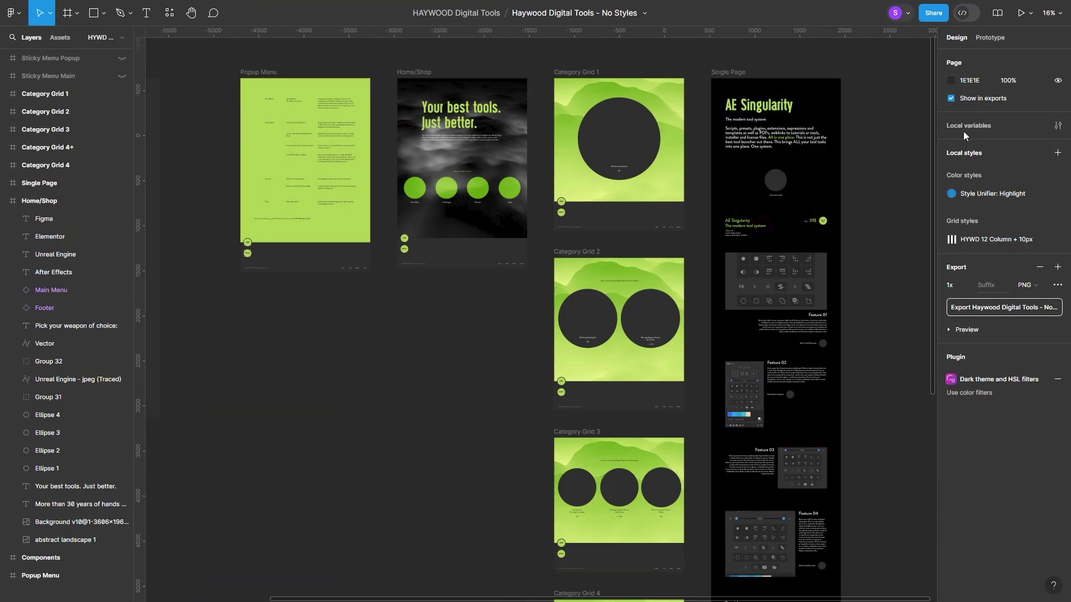
pyautogui.hscroll(-2, 898, 322)
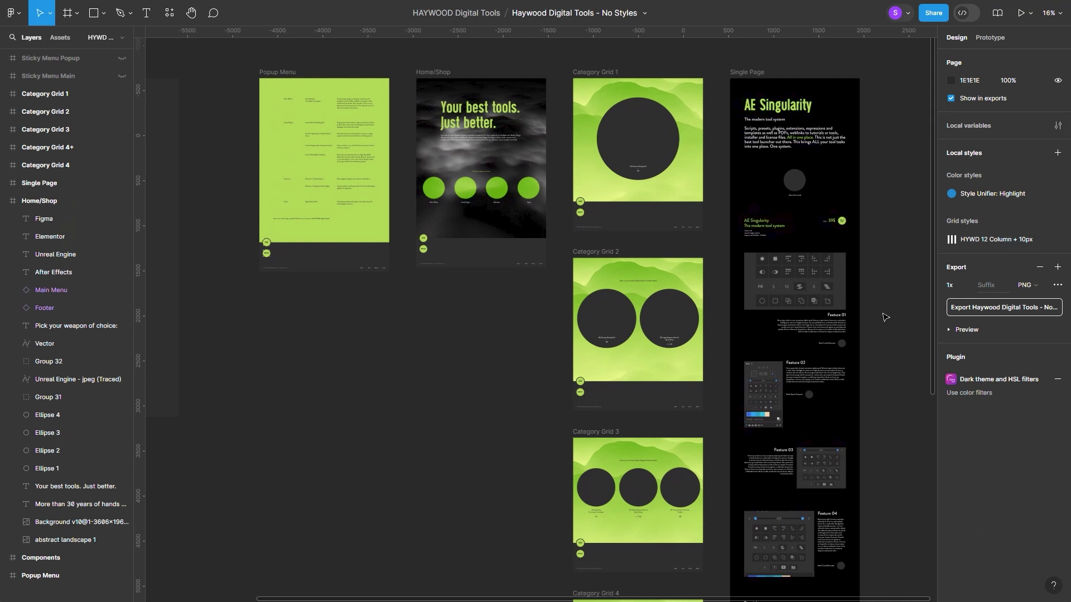
pyautogui.click(447, 109)
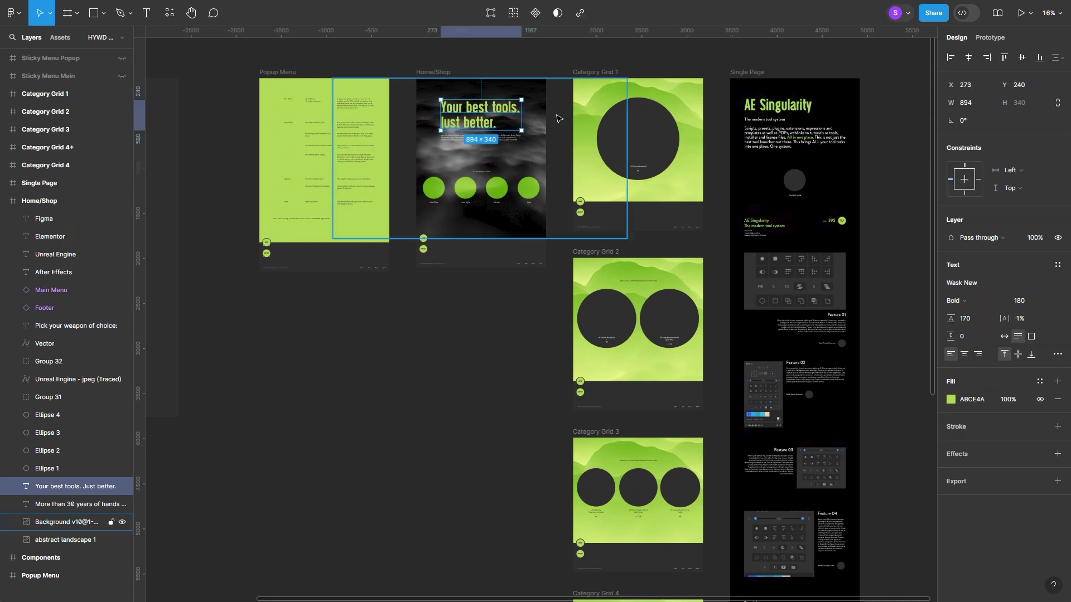
pyautogui.click(1058, 265)
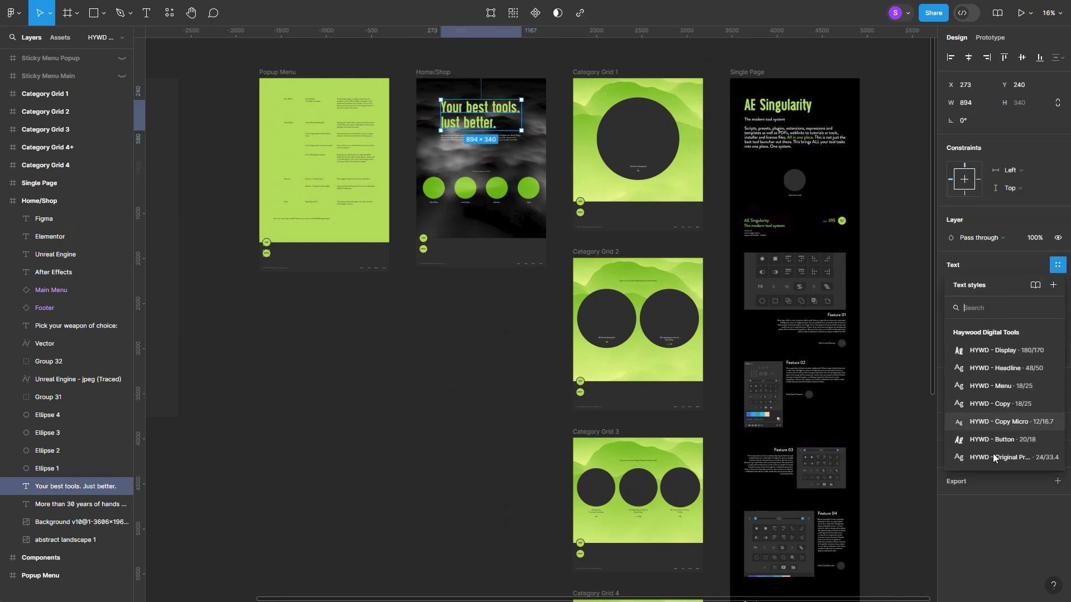
pyautogui.click(978, 537)
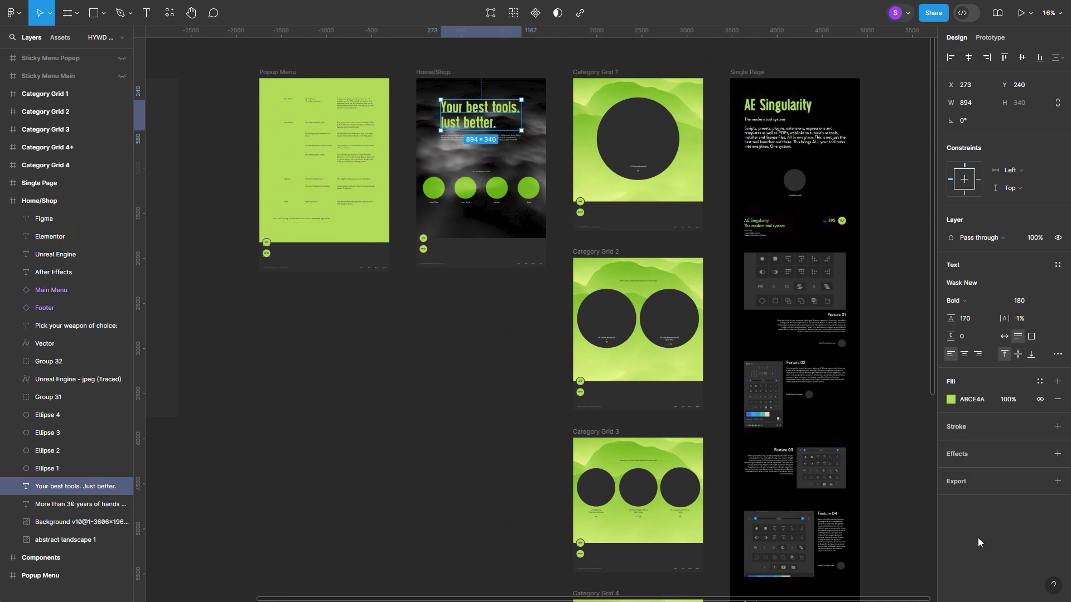
pyautogui.click(1041, 382)
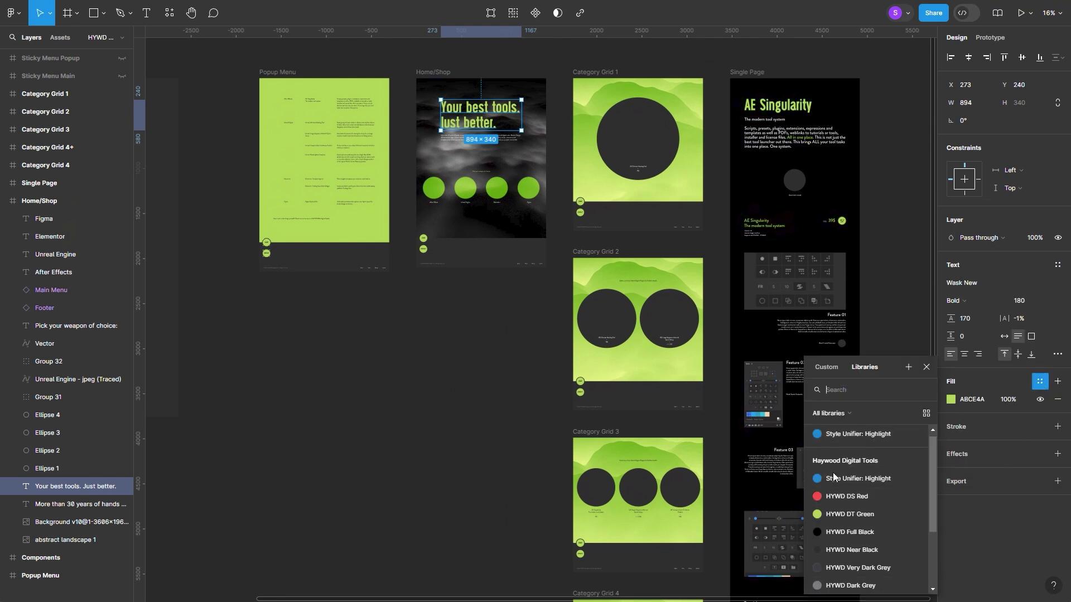
pyautogui.click(1003, 558)
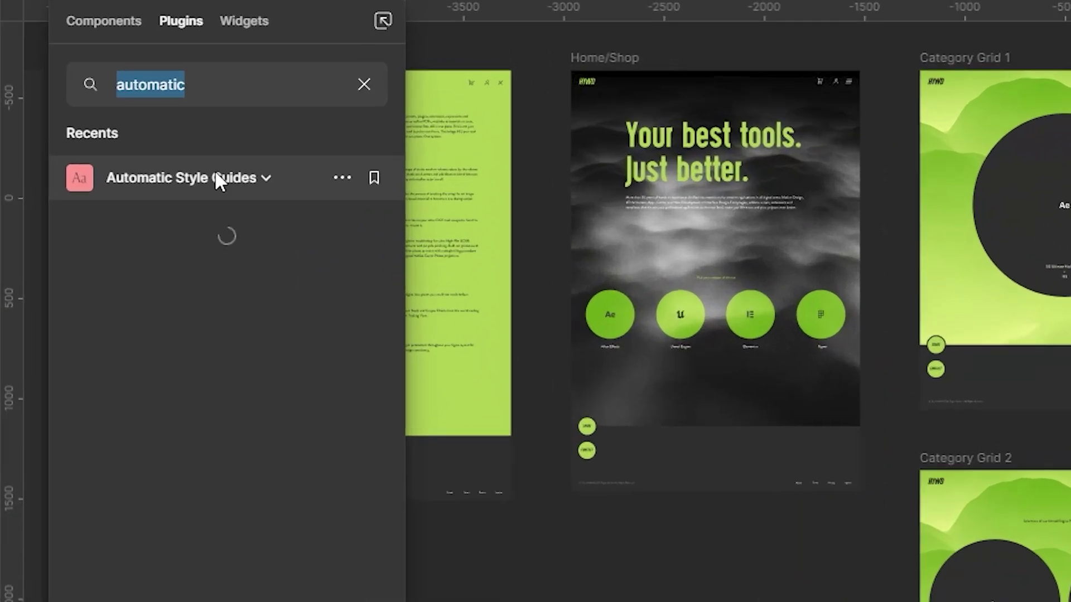
# Run the Automatic Style Guides plugin in the Haywood Digital Tools file and open the generated Style Guide page.
pyautogui.click(242, 116)
pyautogui.click(204, 226)
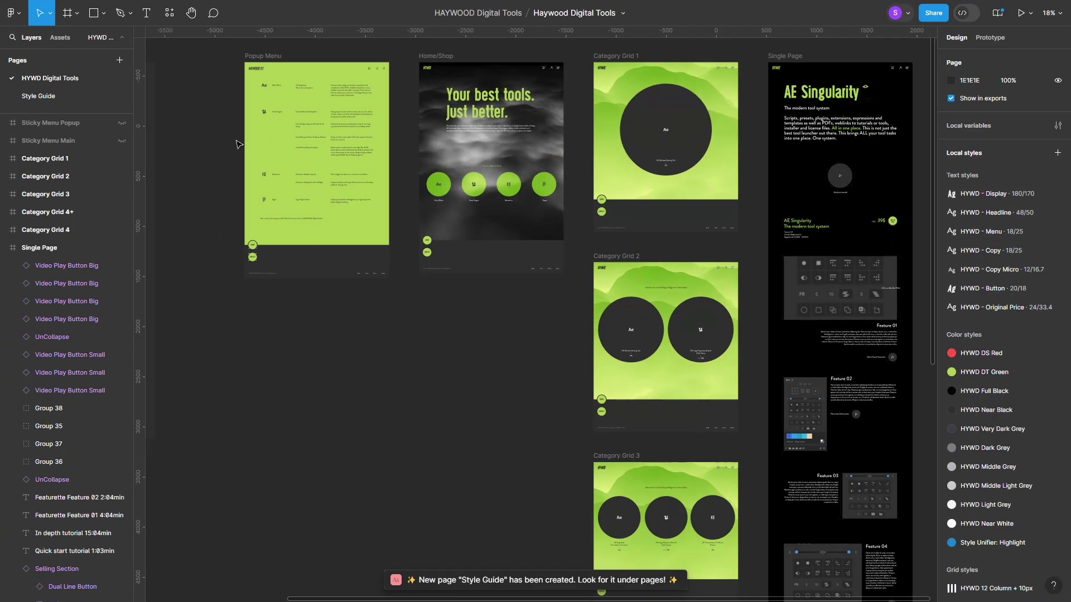
pyautogui.click(41, 97)
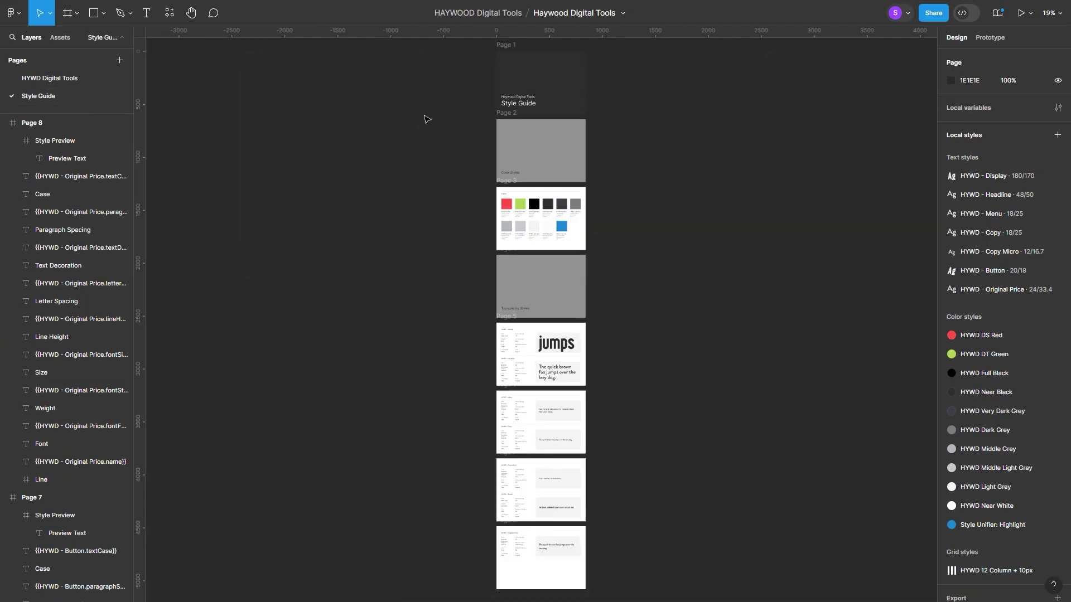
# Delete the Page 1 cover frame and the Page 2 and Page 4 section title frames from the style guide.
pyautogui.click(506, 50)
pyautogui.press('Delete')
pyautogui.click(507, 151)
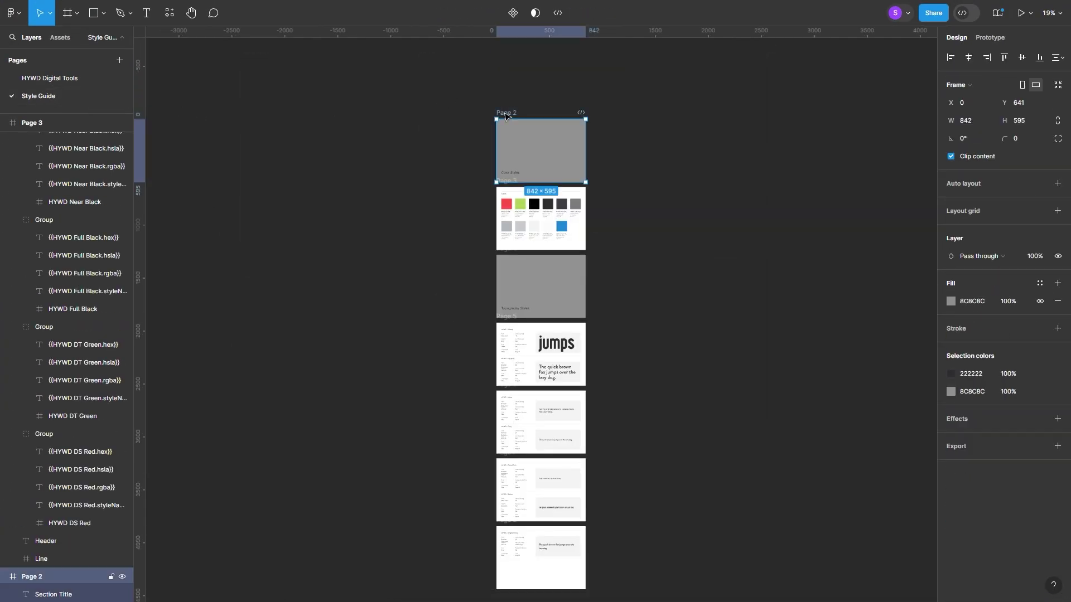
pyautogui.press('Delete')
pyautogui.click(510, 290)
pyautogui.press('Delete')
# Strip the style name and color value labels from the Page 3 frame, keeping its color swatches.
pyautogui.scroll(10, 541, 222)
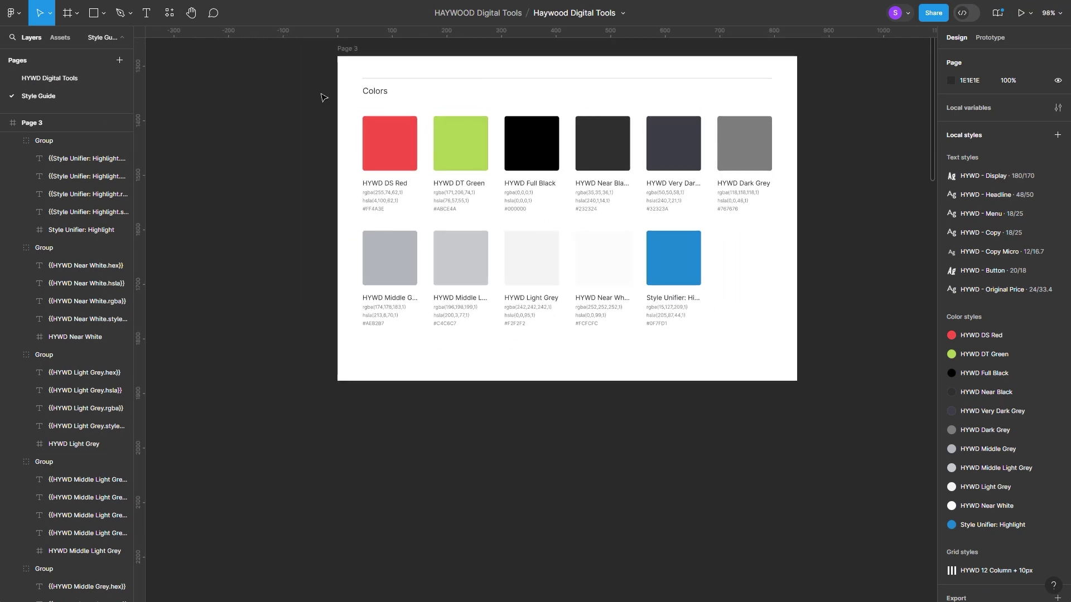
pyautogui.click(323, 98)
pyautogui.click(210, 184)
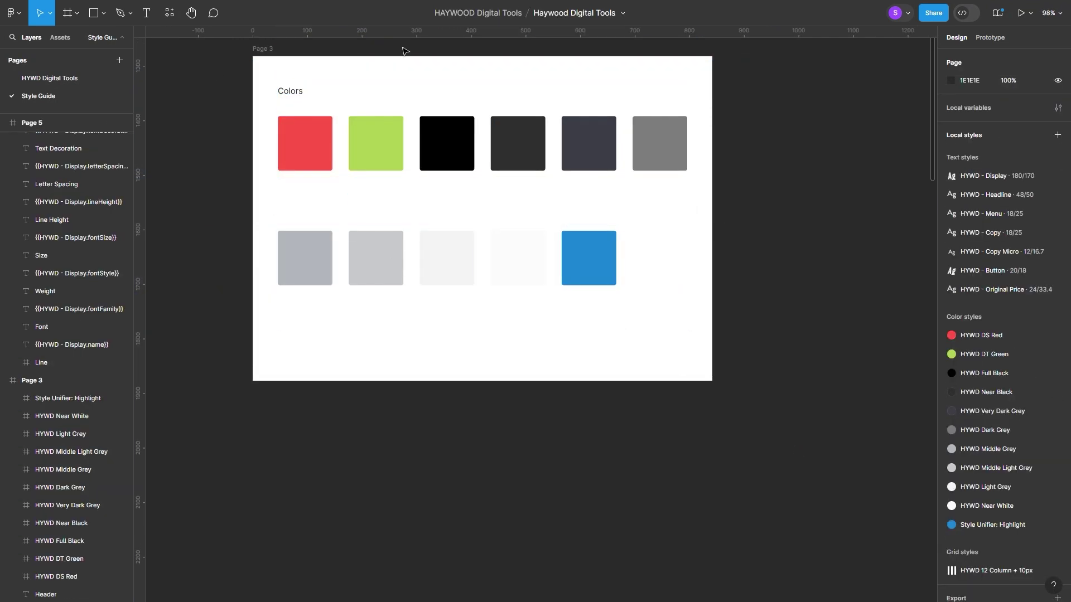
# Ungroup the Page 5 to Page 8 typography frames and delete everything except their Style Preview boxes.
pyautogui.scroll(-5, 442, 237)
pyautogui.moveTo(513, 326); pyautogui.dragTo(556, 82)
pyautogui.moveTo(402, 95); pyautogui.dragTo(606, 462)
pyautogui.scroll(-1, 606, 462)
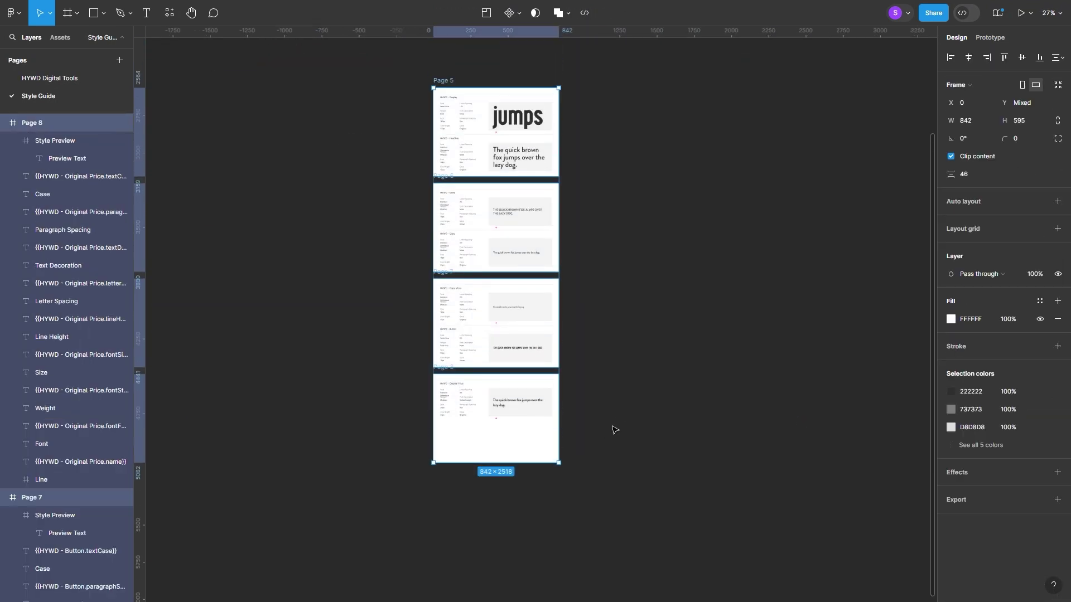
pyautogui.scroll(2, 614, 430)
pyautogui.hotkey('ctrl', 'shift', 'g')
pyautogui.moveTo(403, 170); pyautogui.dragTo(481, 569)
pyautogui.press('Delete')
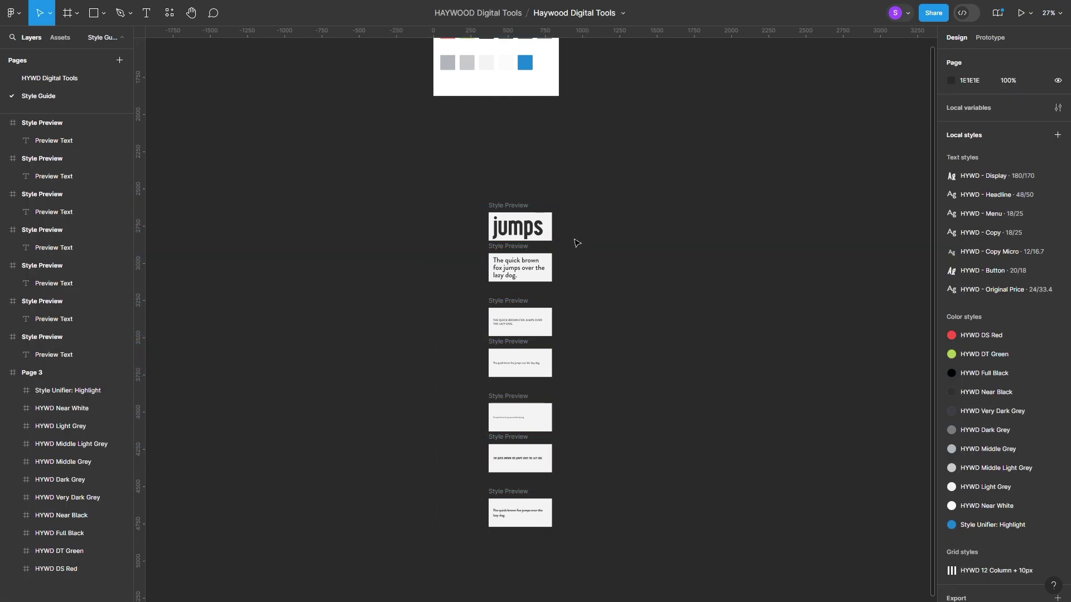
# Copy the Page 3 swatch frame and all Style Preview boxes into the No Styles file, beside the Single Page frame.
pyautogui.scroll(2, 650, 440)
pyautogui.scroll(-4, 636, 306)
pyautogui.scroll(1, 636, 305)
pyautogui.moveTo(412, 79); pyautogui.dragTo(628, 560)
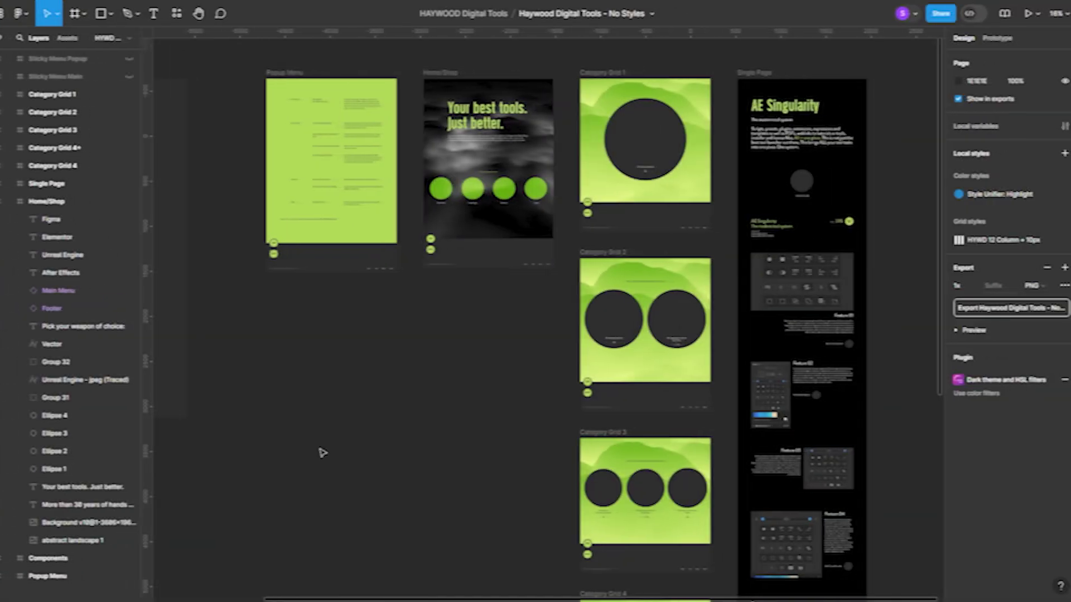
pyautogui.scroll(-2, 677, 416)
pyautogui.moveTo(677, 416); pyautogui.dragTo(677, 196)
pyautogui.scroll(2, 608, 240)
pyautogui.hotkey('ctrl', 'v')
pyautogui.moveTo(511, 173); pyautogui.dragTo(494, 77)
# Run Style Unifier in the No Styles file, enlarge its window and list the font sizes across all frames.
pyautogui.click(446, 186)
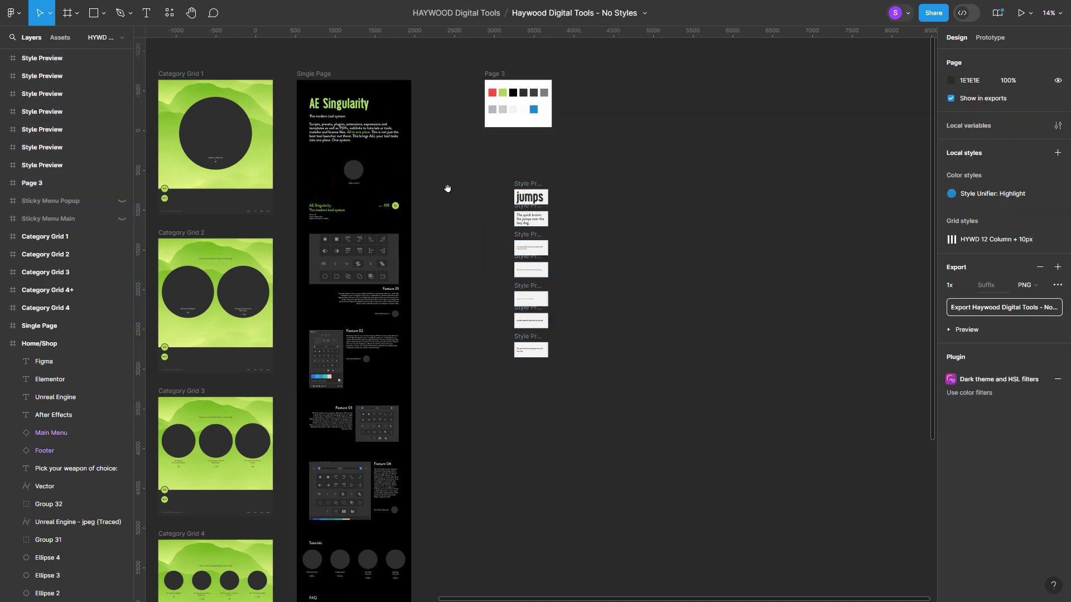
pyautogui.hscroll(-6, 733, 213)
pyautogui.moveTo(781, 180); pyautogui.dragTo(810, 175)
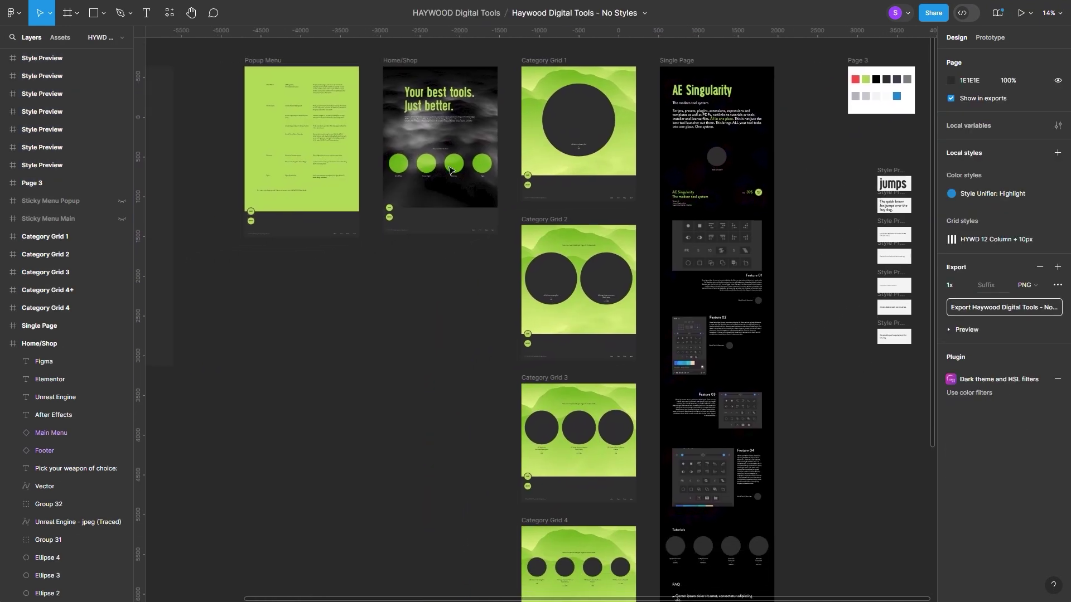
pyautogui.click(170, 13)
pyautogui.click(193, 160)
pyautogui.moveTo(434, 457); pyautogui.dragTo(420, 595)
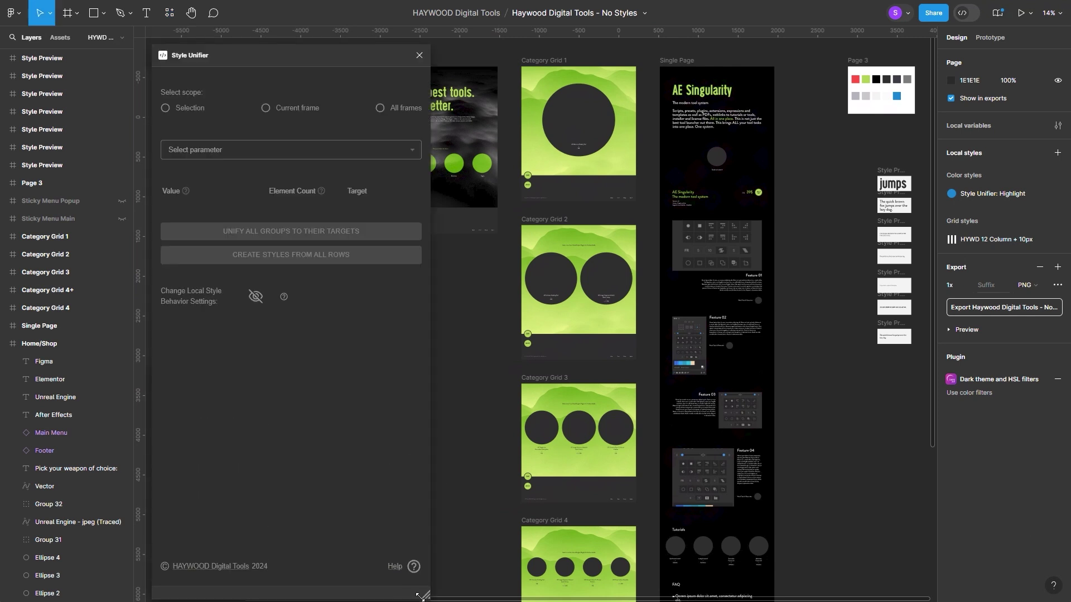
pyautogui.click(226, 154)
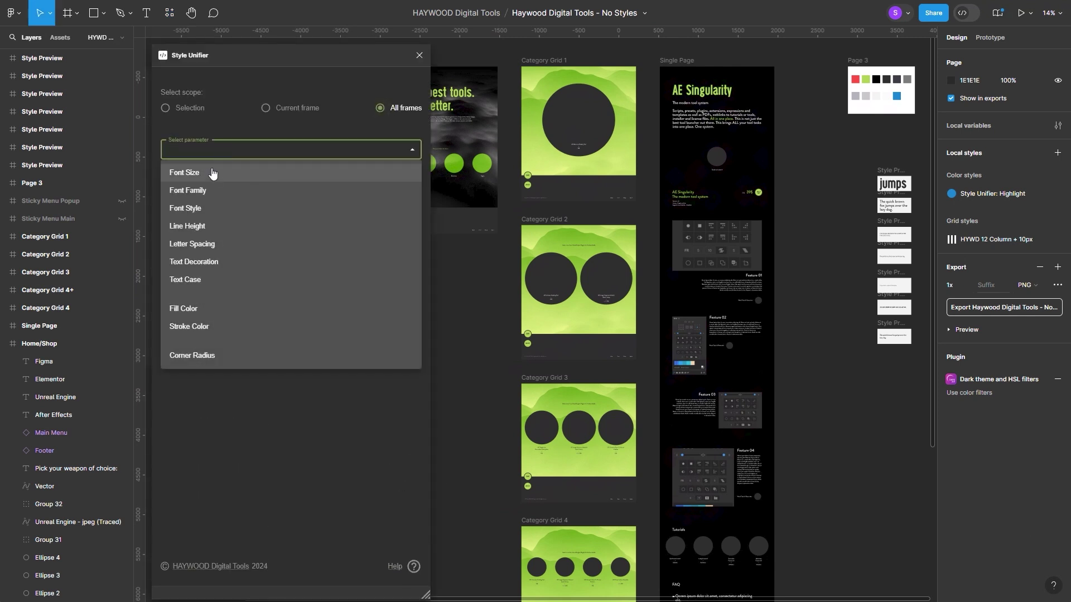
pyautogui.click(210, 172)
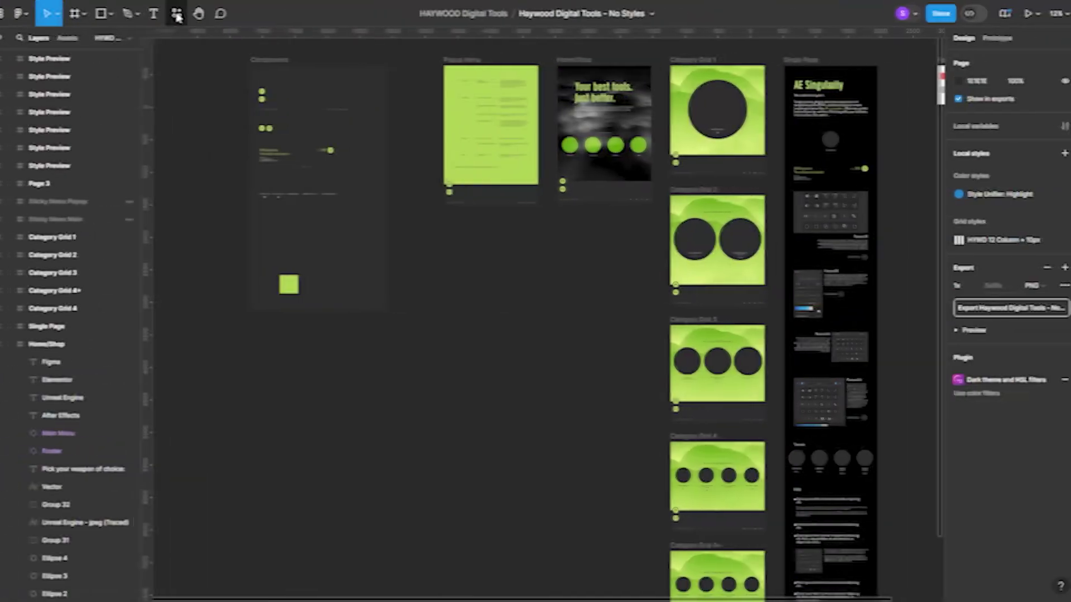
# Reopen Style Unifier, reposition and enlarge its window, and group the elements of all frames by Font Size.
pyautogui.click(176, 15)
pyautogui.click(209, 143)
pyautogui.moveTo(430, 117); pyautogui.dragTo(239, 52)
pyautogui.moveTo(437, 458); pyautogui.dragTo(372, 584)
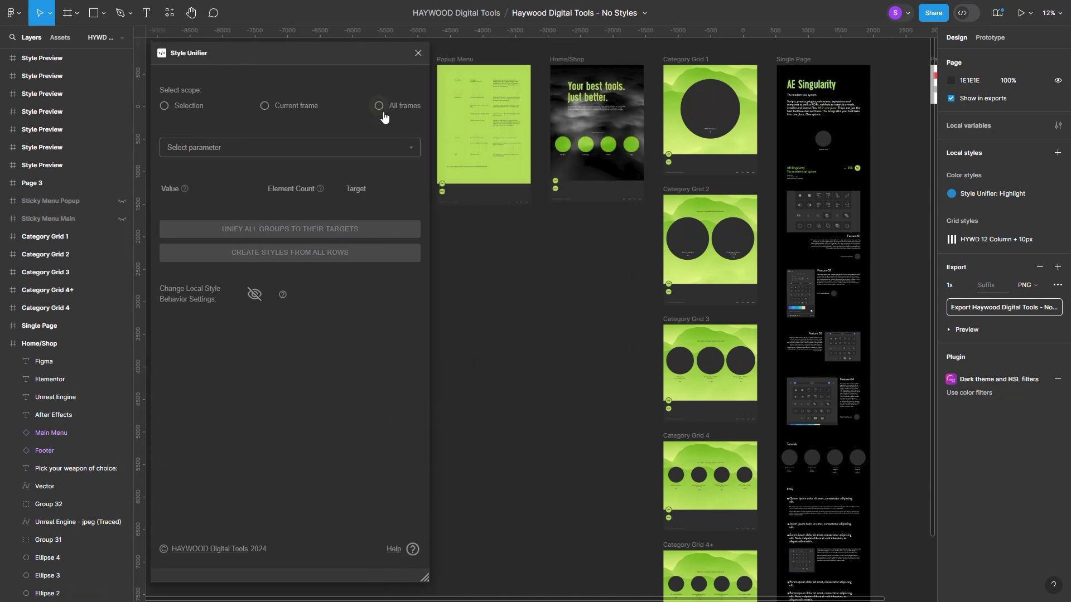
pyautogui.click(242, 148)
pyautogui.click(207, 169)
pyautogui.moveTo(425, 577); pyautogui.dragTo(396, 578)
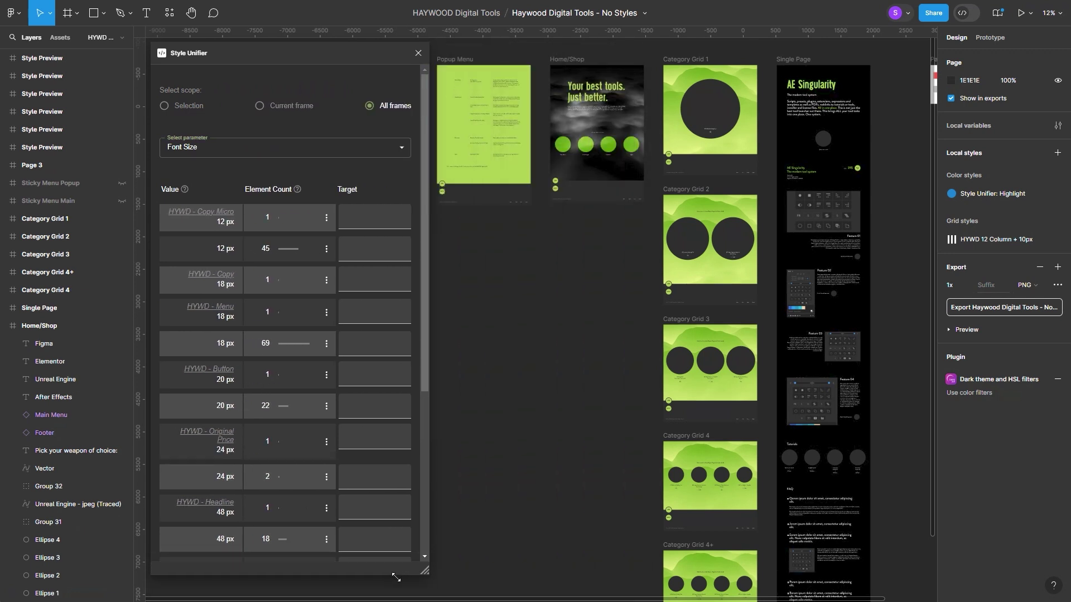